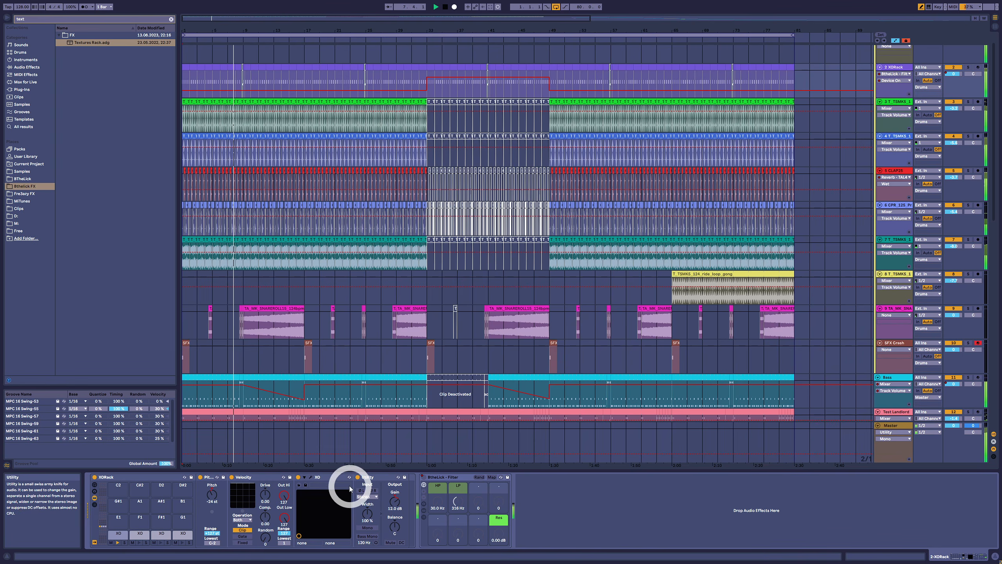
Step: Open the XO drum plug-in window on the XORack track to view its sample space, and close it
click(310, 477)
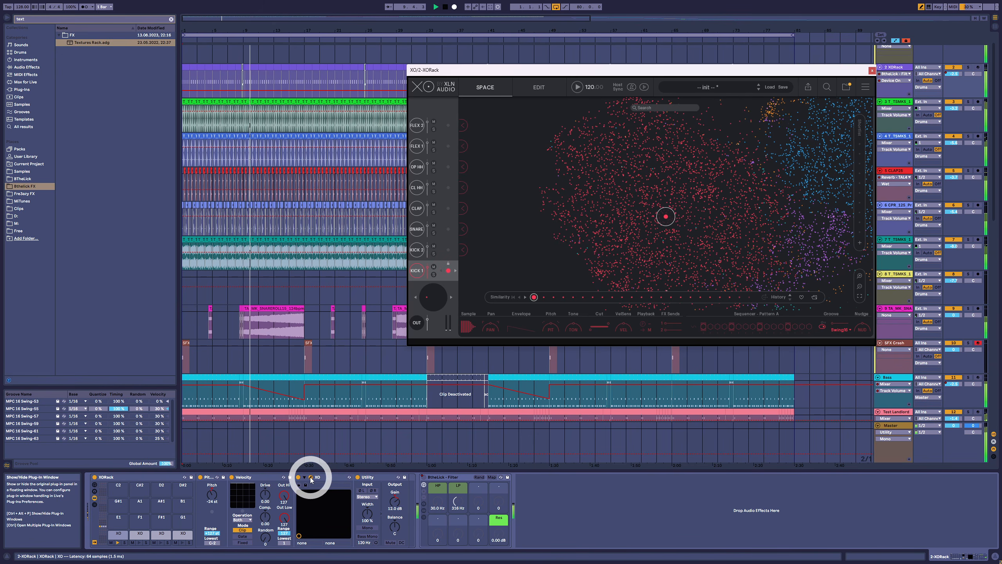
click(311, 478)
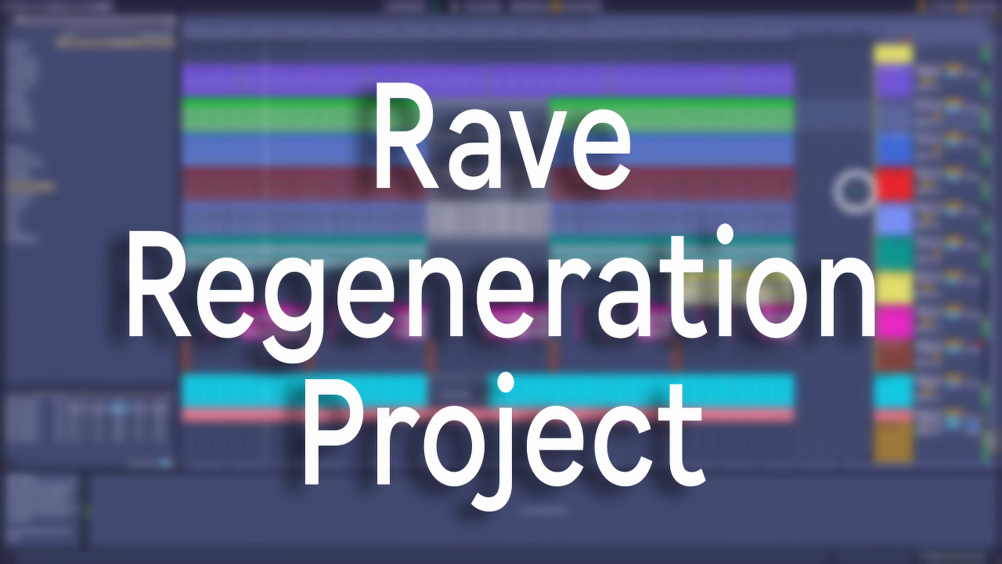
Step: Split the Test Landlord clip at bar 33 and consolidate the portion from bar 33 to bar 49 into its own clip
scroll(893, 314, down, 2)
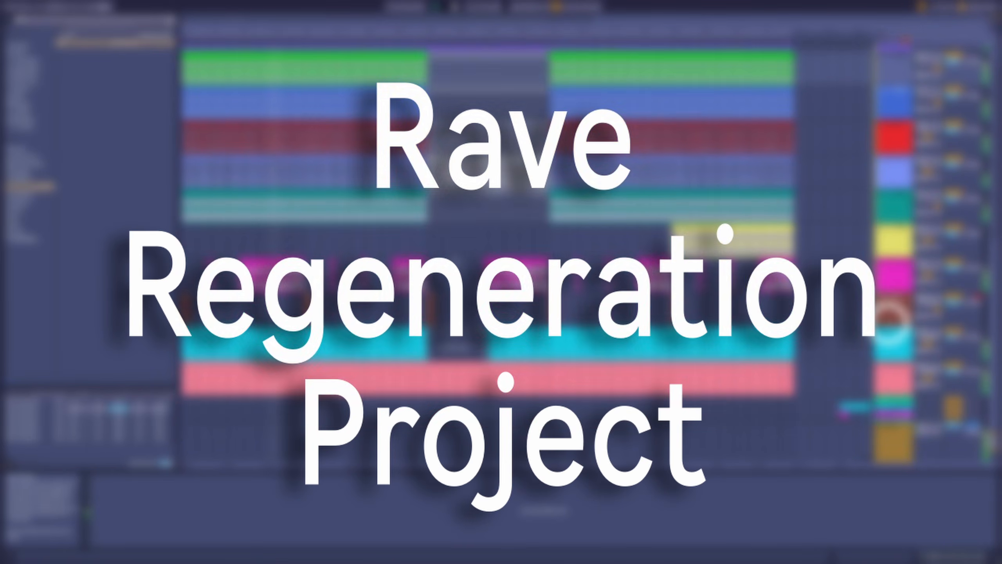
scroll(891, 324, down, 2)
click(322, 325)
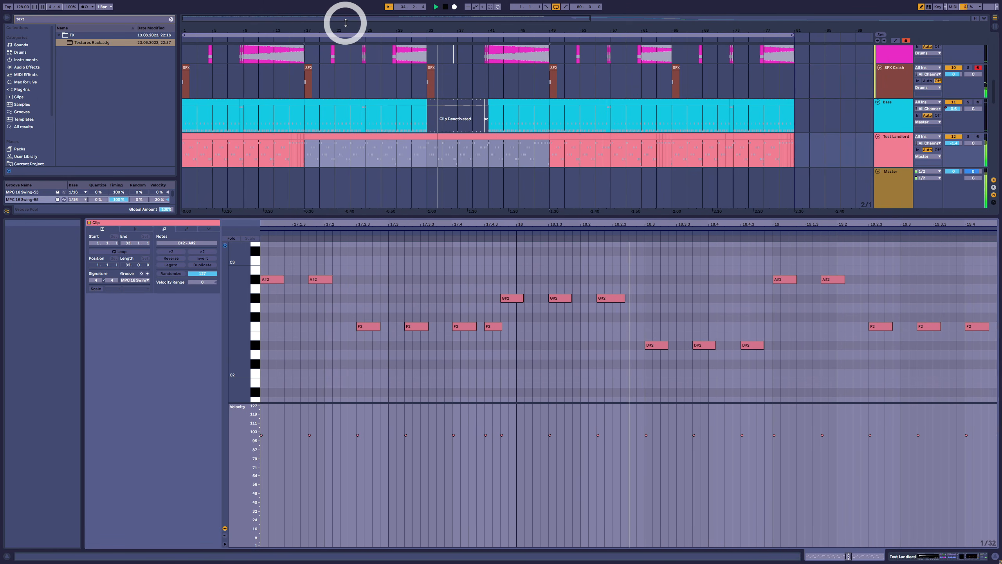
click(427, 152)
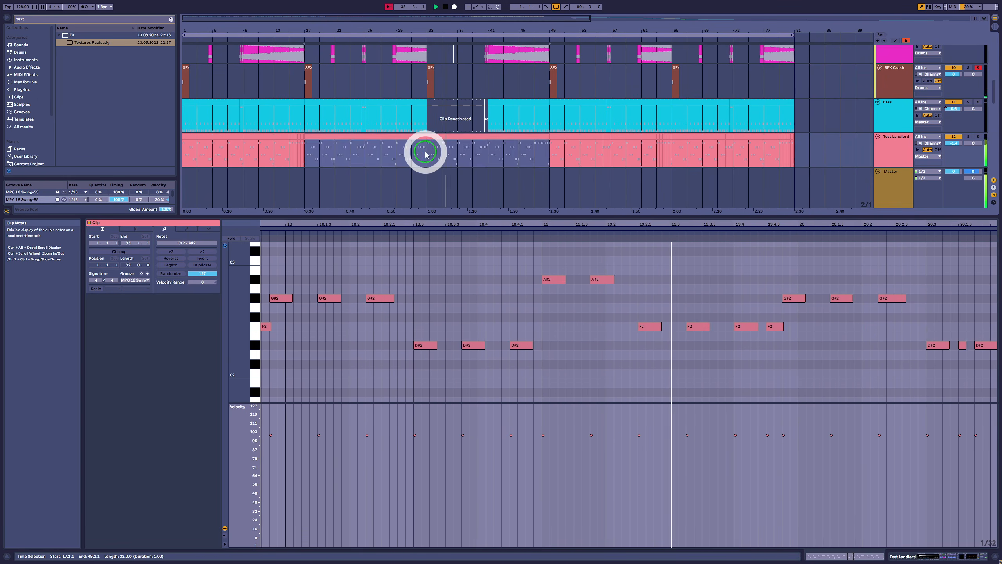
click(429, 154)
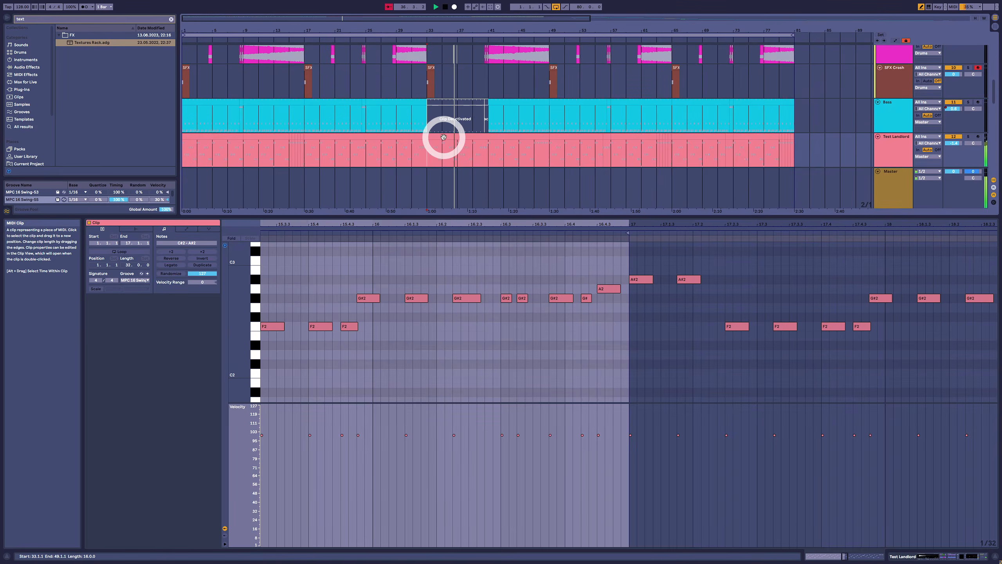
click(439, 138)
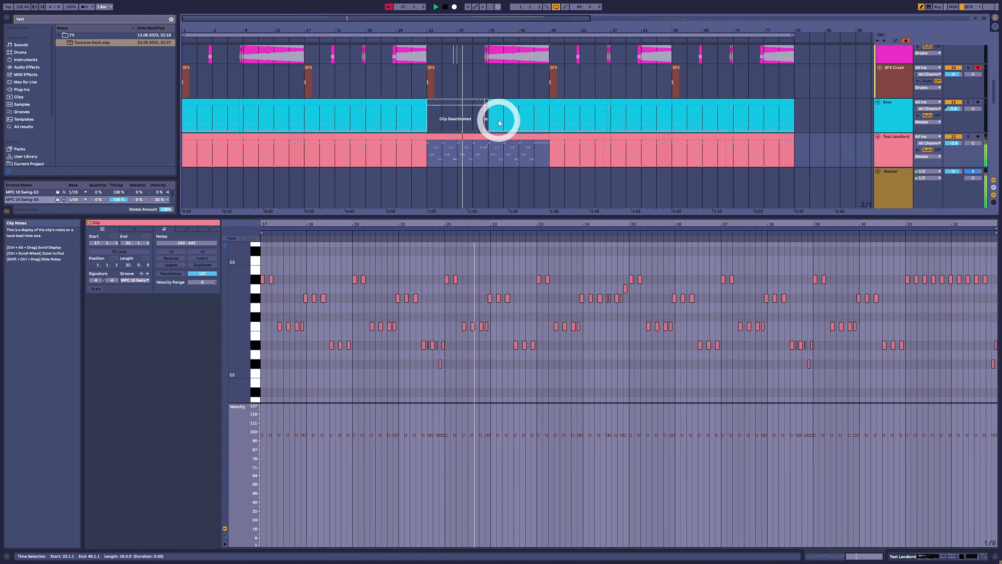
key(ctrl+j)
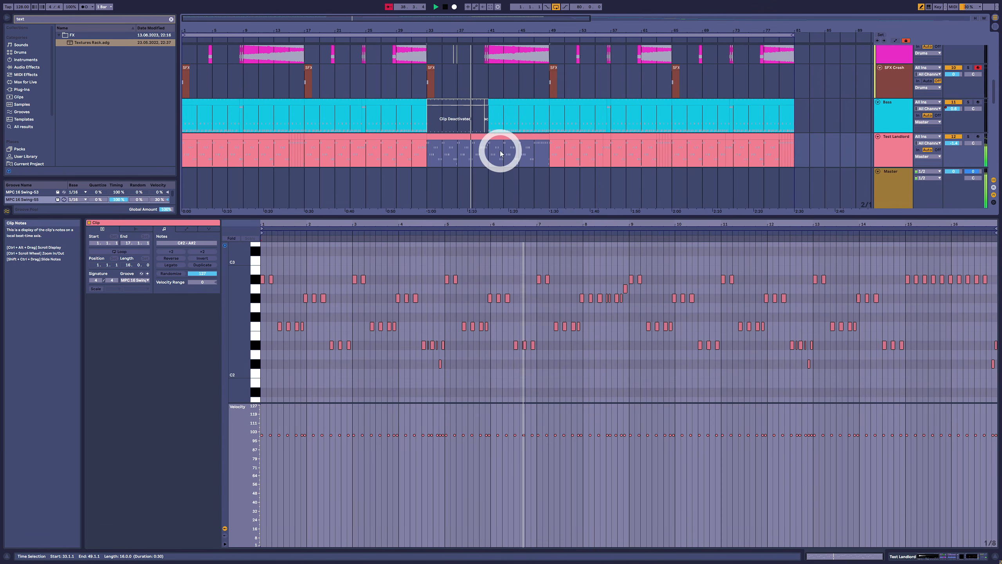
Step: Enable looping on the consolidated Test Landlord clip and extend it to bar 81
click(136, 251)
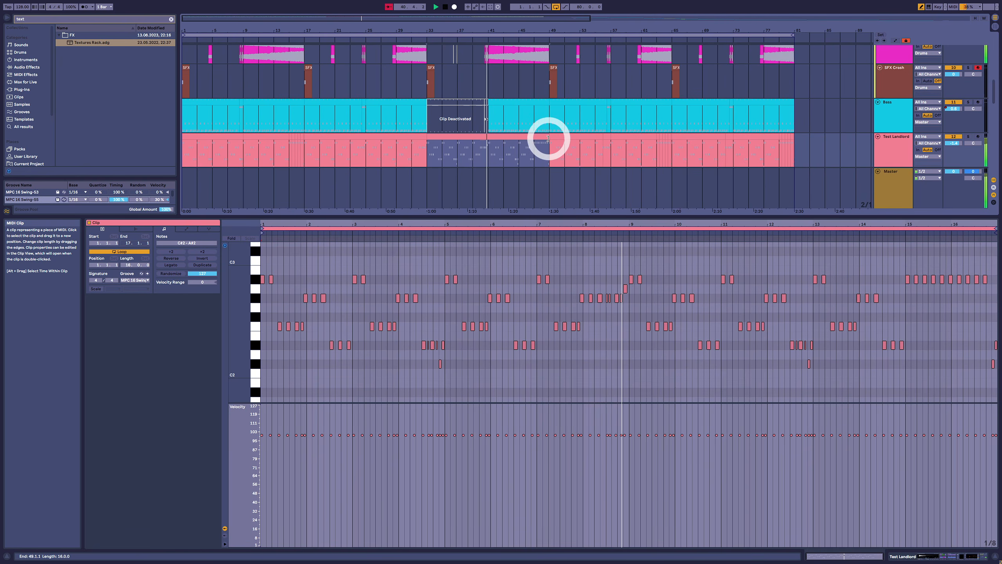
drag(550, 139, 795, 140)
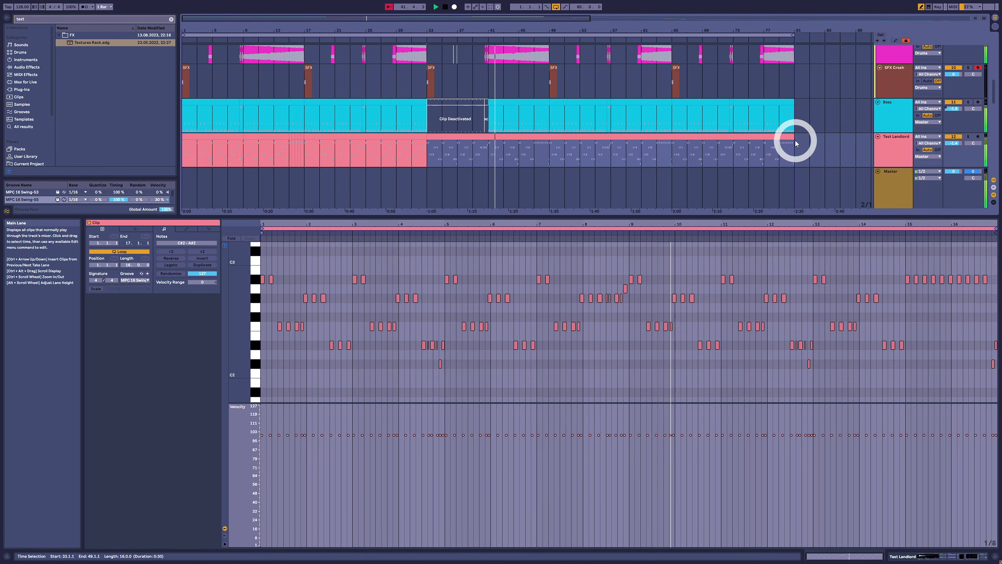
Step: Show a lane for each automated envelope on the Test Landlord track, review the send and repeats automation, and hide automation
click(890, 163)
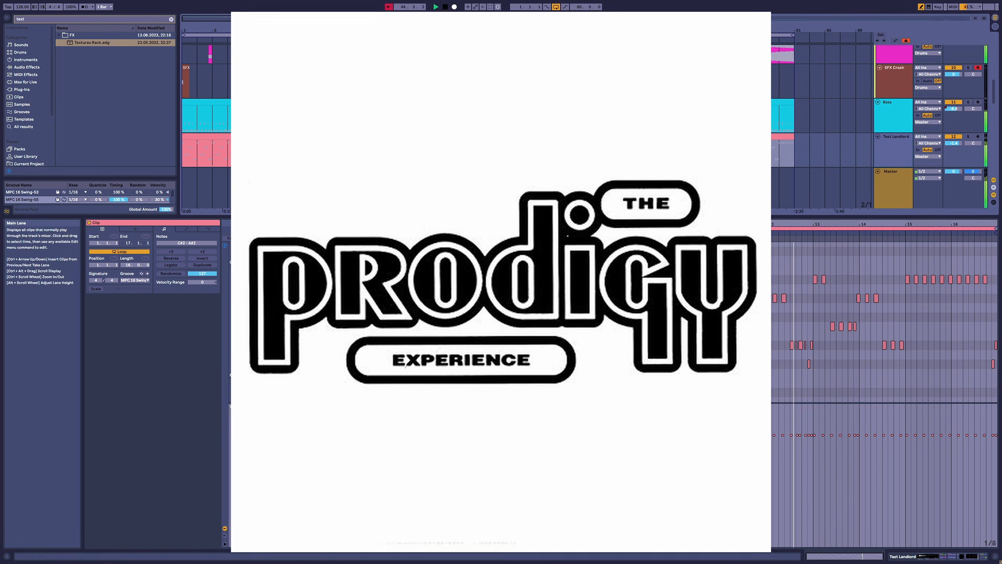
click(877, 187)
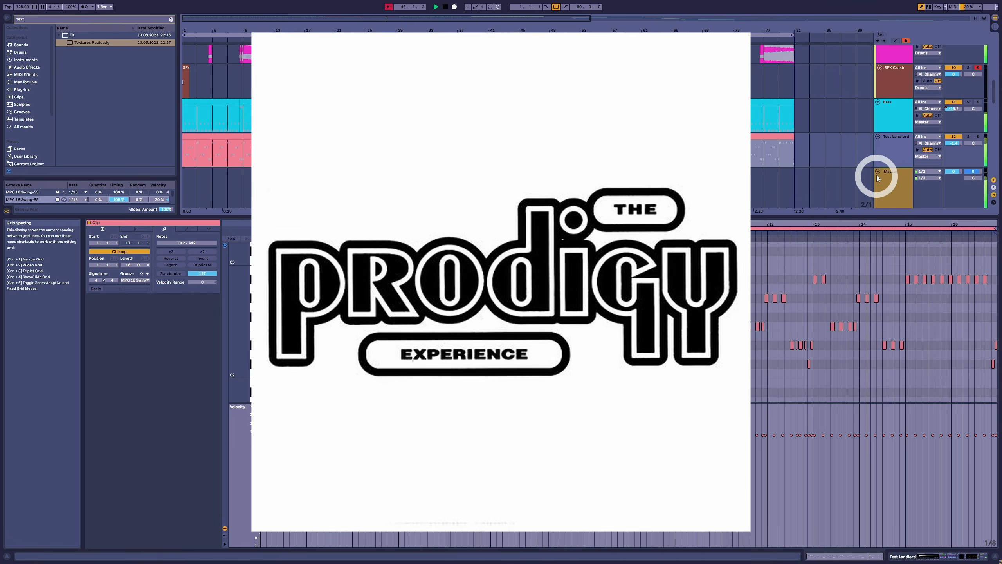
key(a)
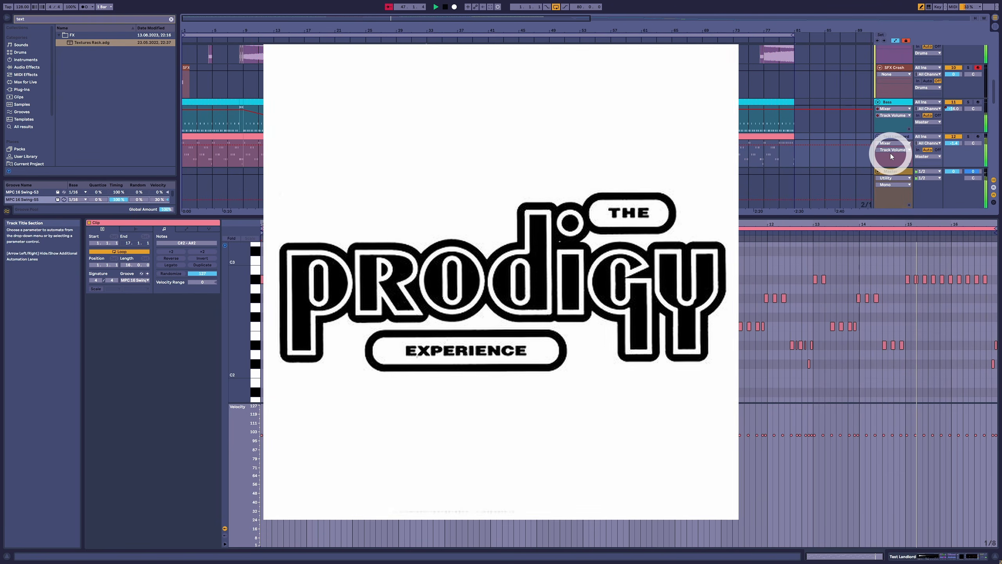
key(a)
key(a)
right_click(895, 168)
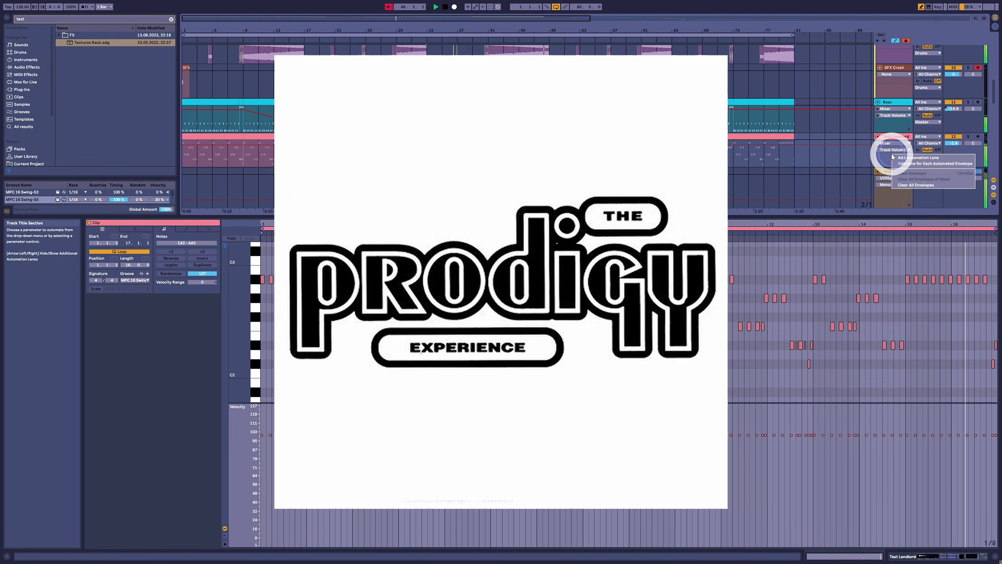
click(896, 170)
scroll(811, 150, down, 10)
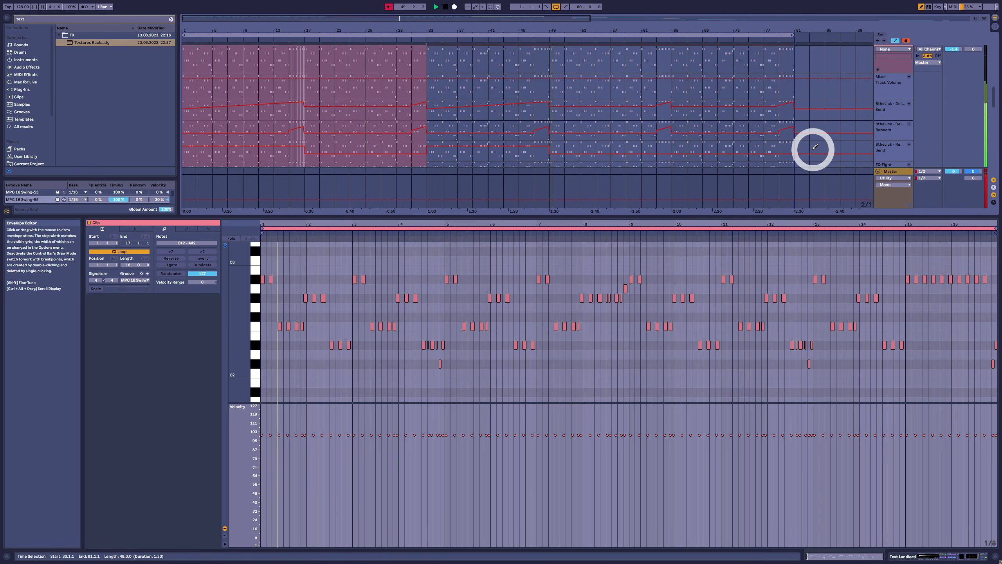
scroll(834, 145, up, 10)
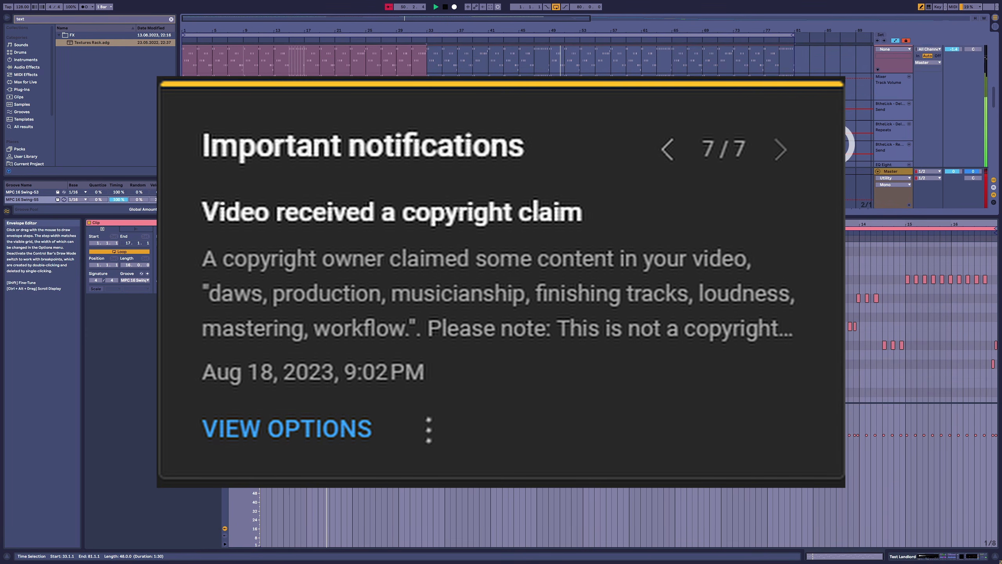
key(a)
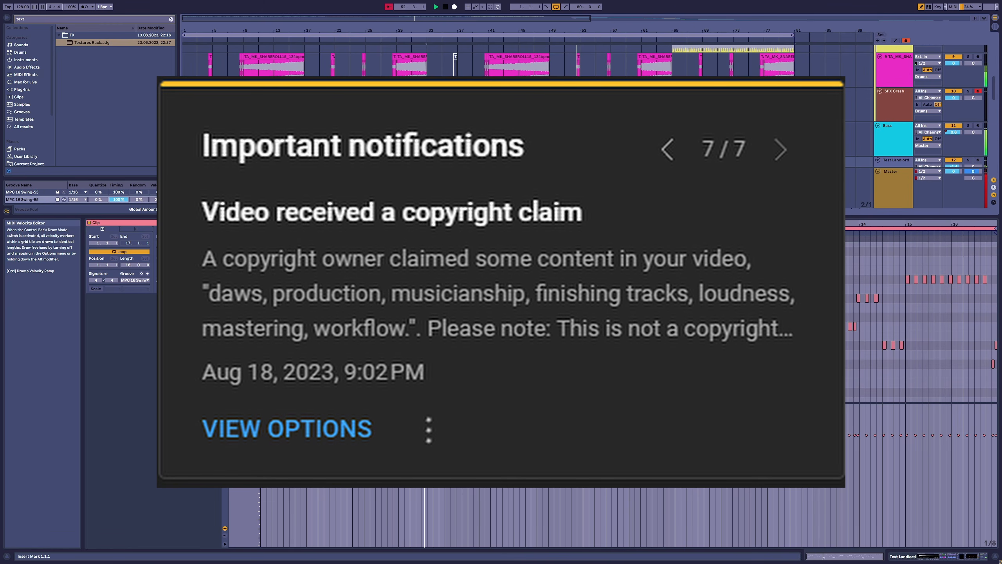
Step: Shrink the clip's velocity lane and the note editor to give the arrangement more height
drag(606, 402, 605, 496)
drag(600, 218, 594, 351)
scroll(636, 238, up, 5)
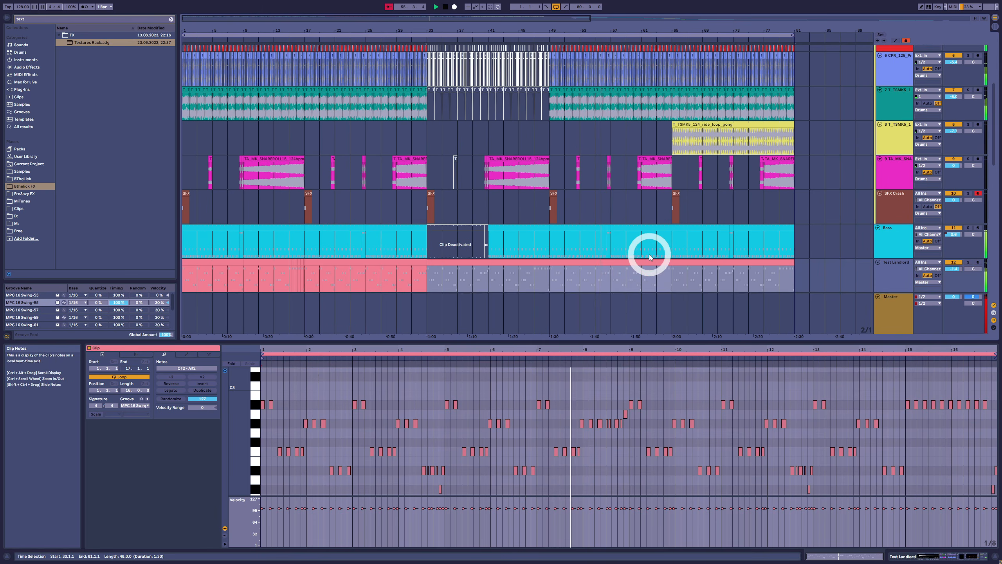
Step: Show the Bass track's devices, view the Vital synth's settings in its plug-in window, and close the window
scroll(758, 287, down, 3)
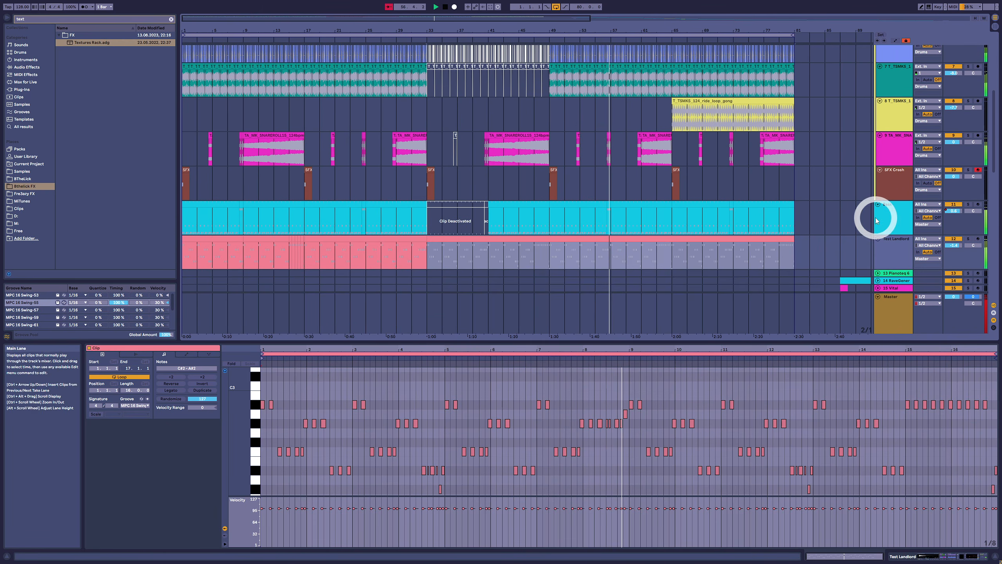
click(885, 221)
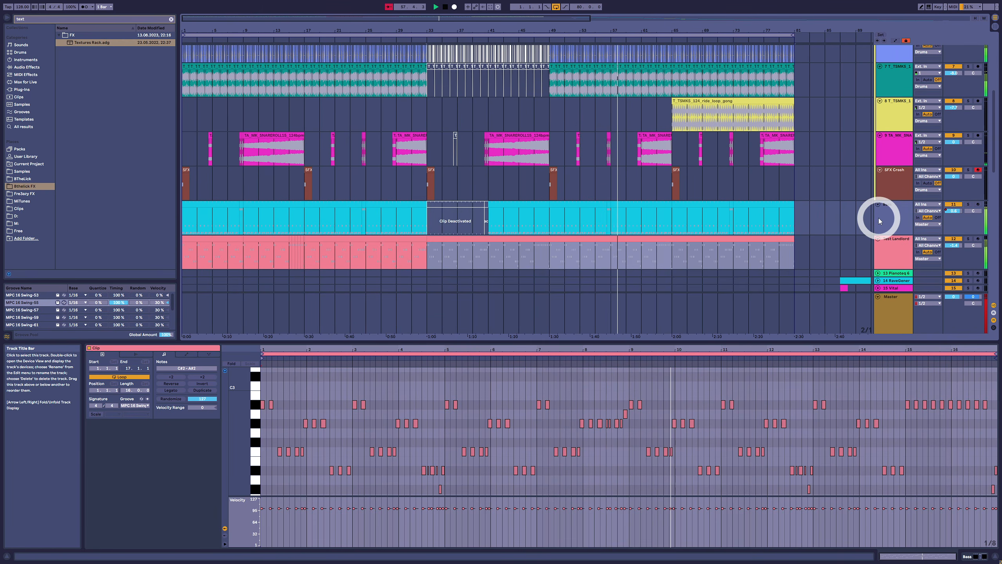
double_click(876, 218)
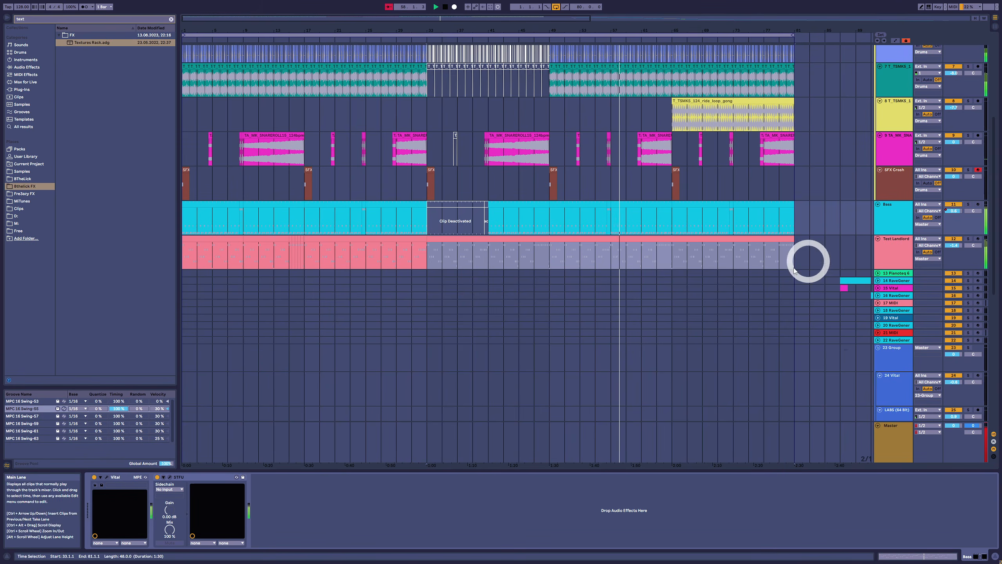
click(107, 477)
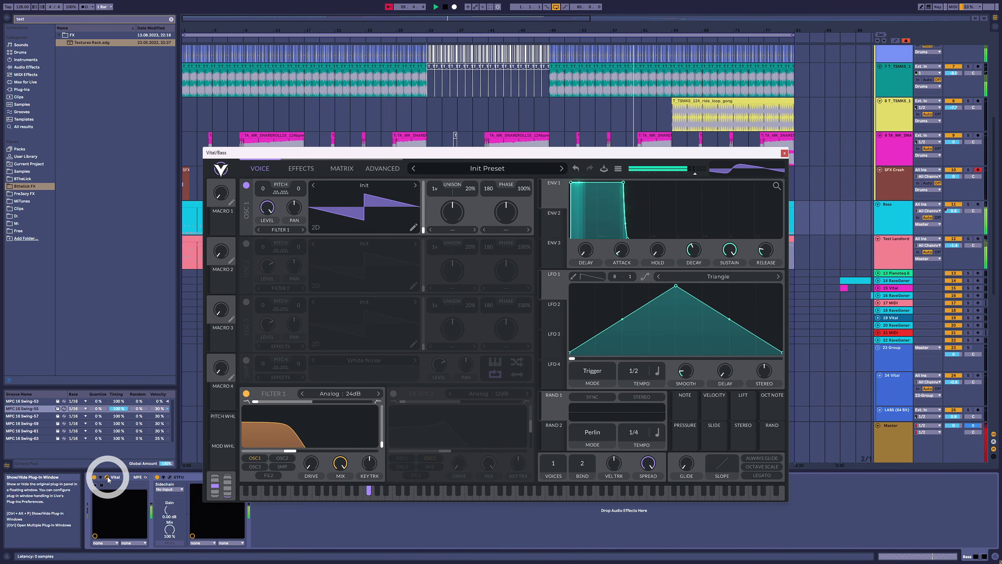
click(107, 476)
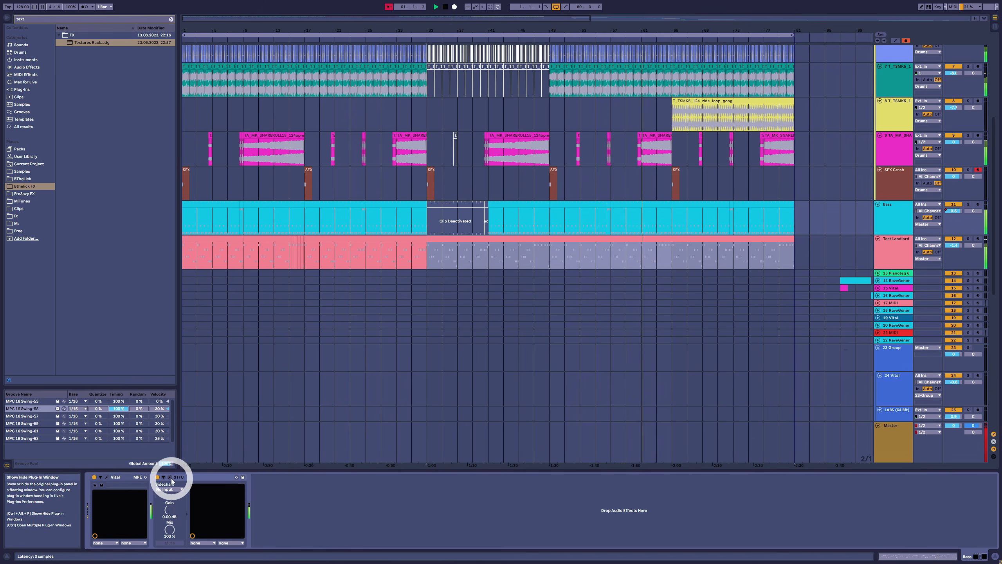
Step: Open the STFU plug-in on the Test Landlord track, nudge the slider beside Envelope 1 slightly up, and close the window
click(893, 258)
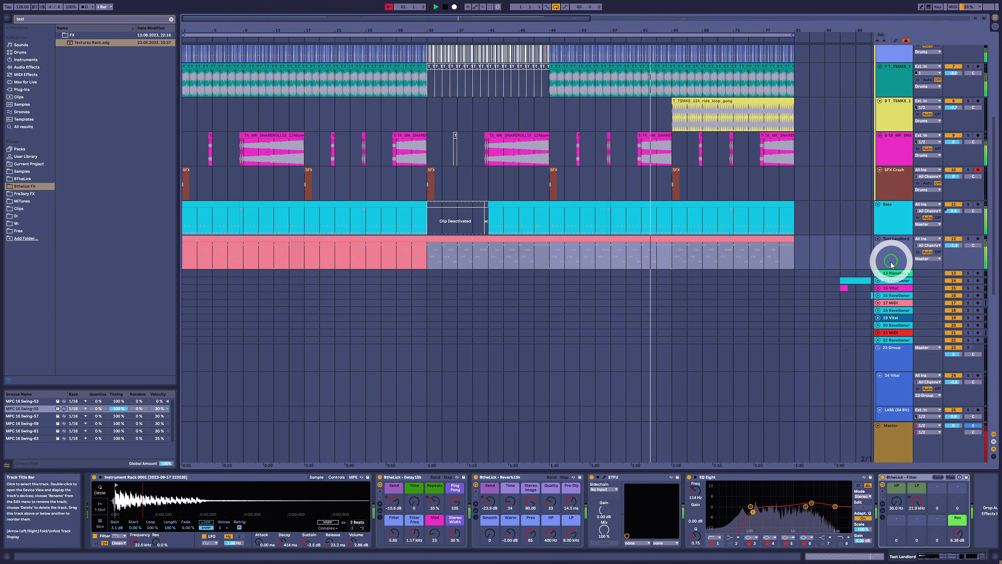
click(605, 479)
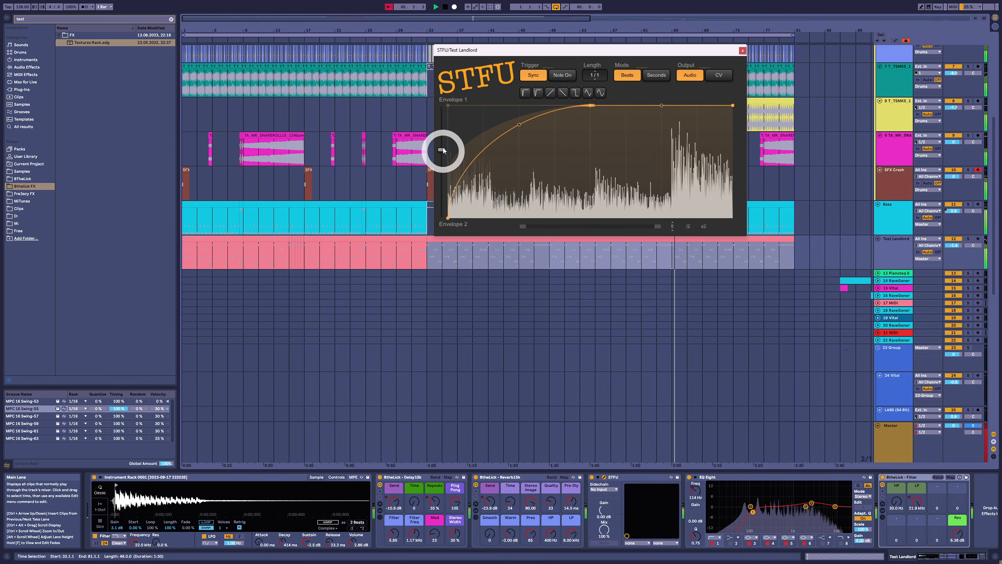
mouse_move(443, 150)
mouse_down()
mouse_move(442, 126)
mouse_move(436, 197)
mouse_move(441, 146)
mouse_up()
click(765, 76)
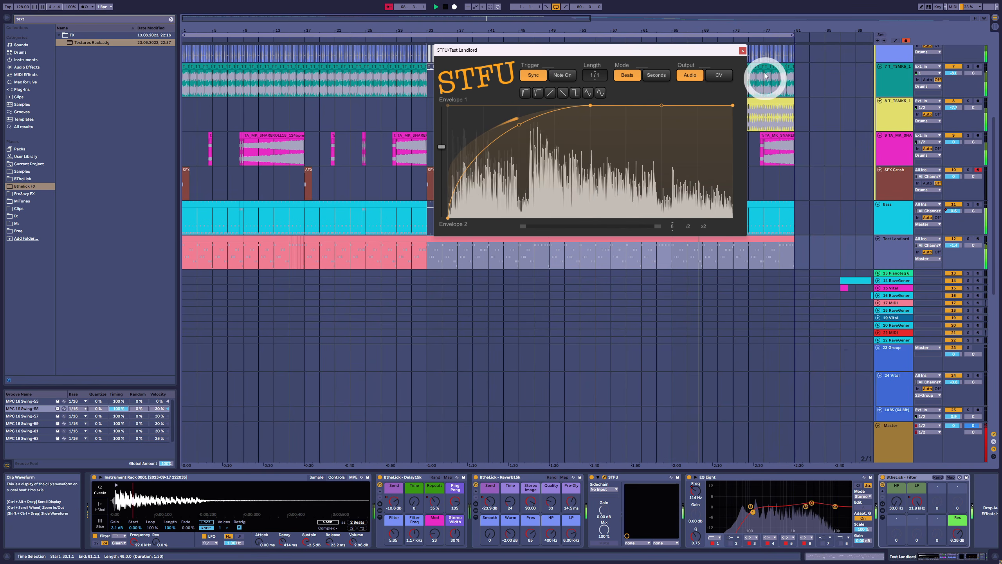
click(742, 50)
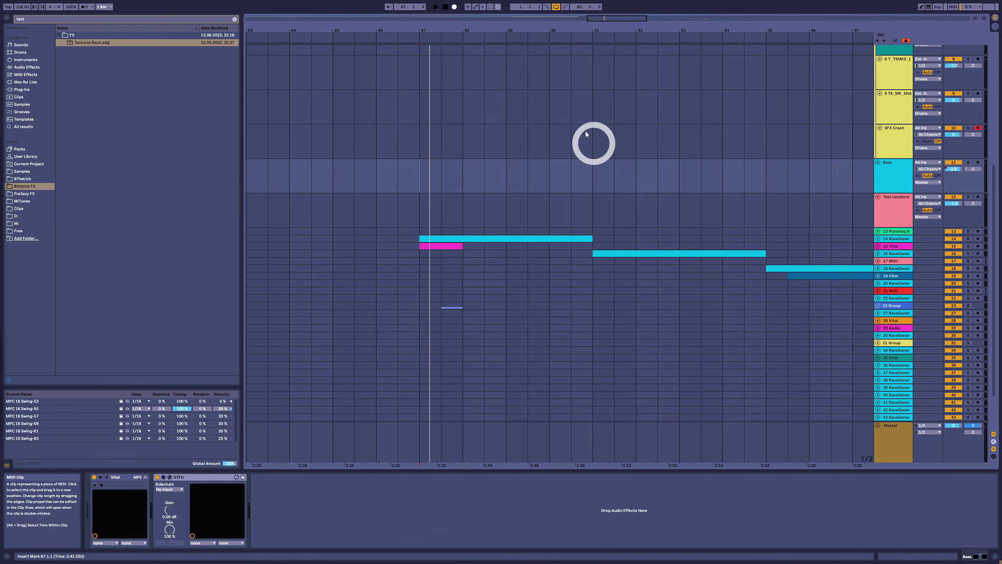
Step: Look over the staggered RaveGenerator and Vital clips that follow the main arrangement, from bar 87 onward
drag(530, 31, 530, 30)
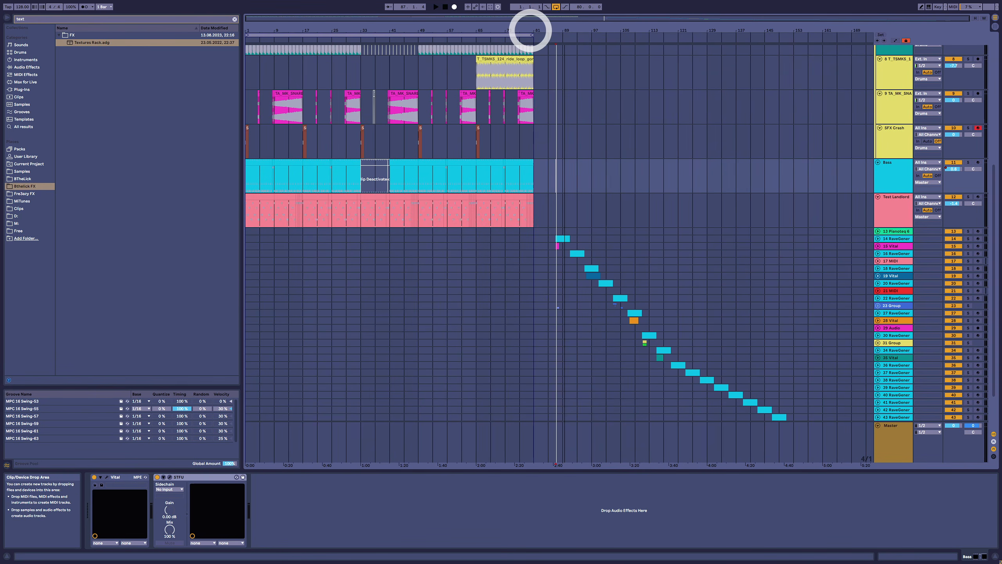
scroll(720, 242, down, 3)
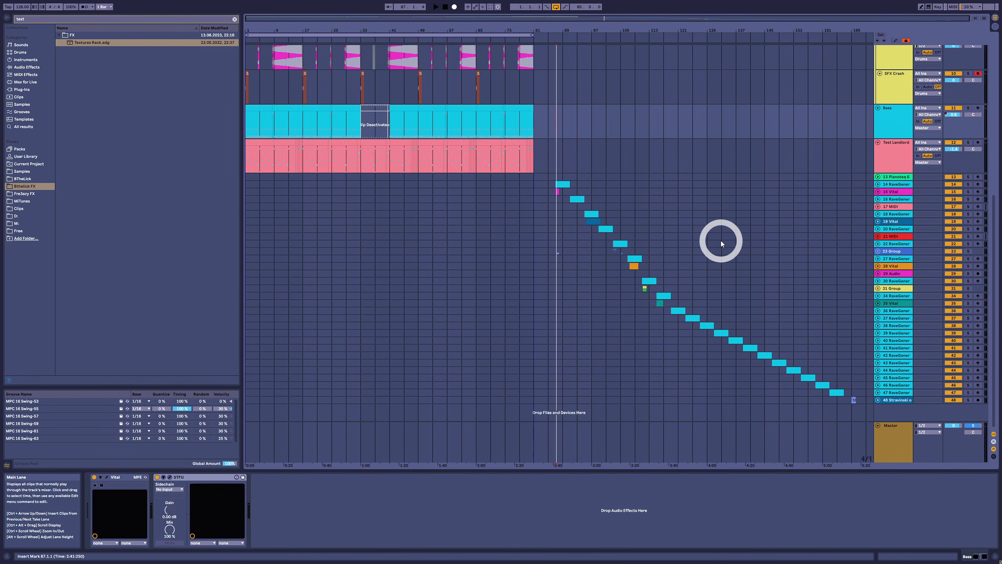
scroll(721, 241, up, 3)
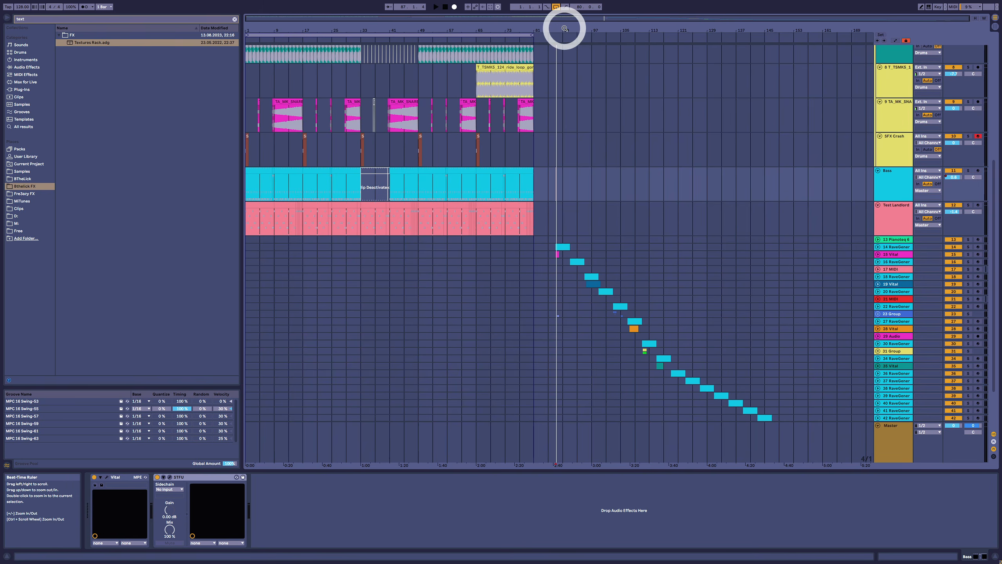
drag(564, 28, 562, 27)
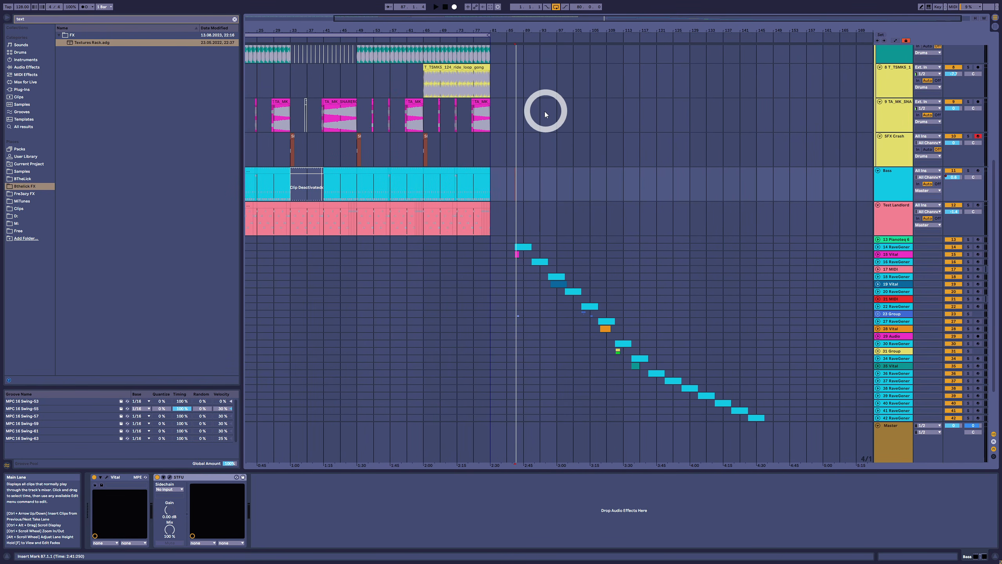
drag(519, 31, 537, 56)
Step: Play the four-bar RaveGenerator clip with the Landlord Piano preset on track 14 from bar 87
click(513, 254)
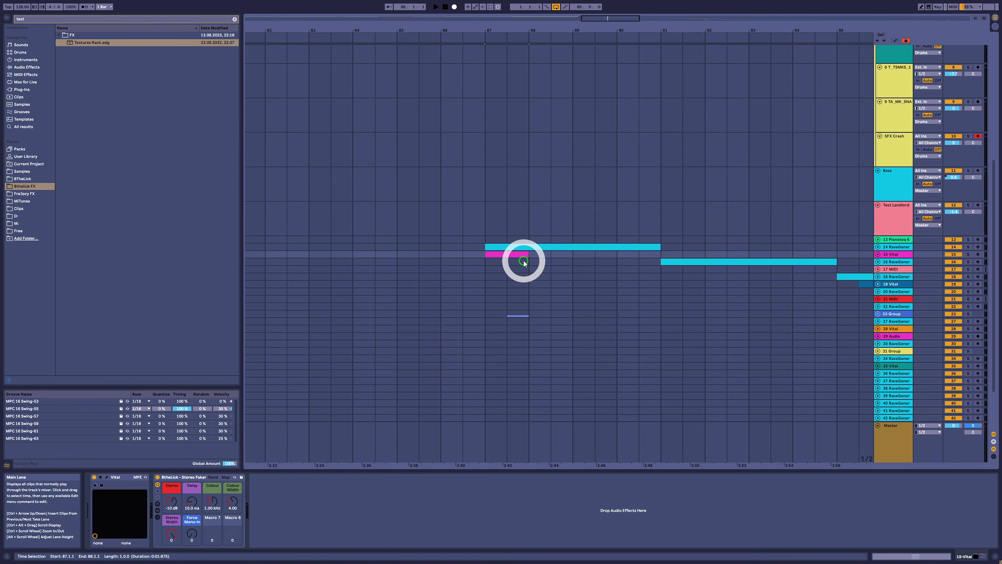
click(528, 248)
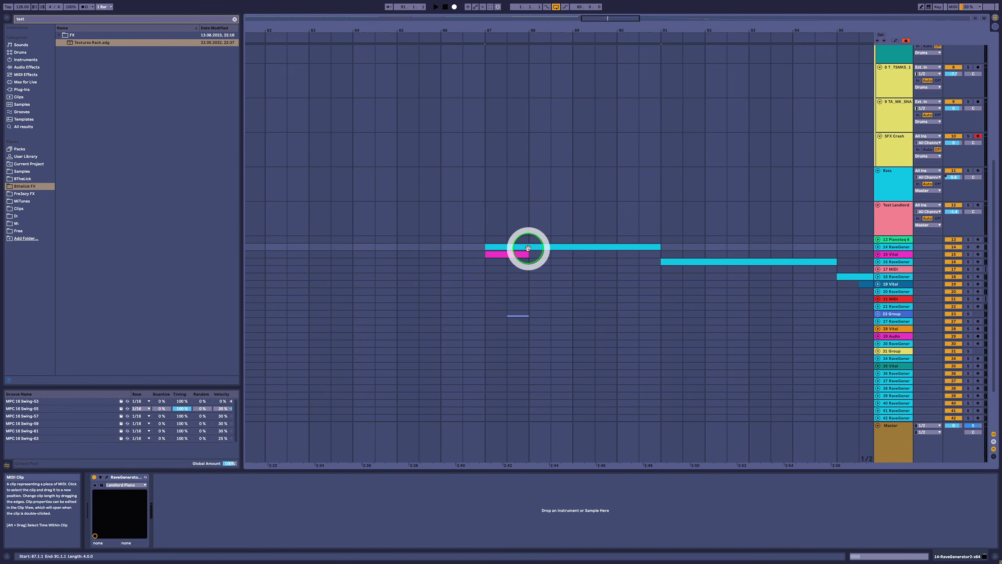
drag(494, 29, 496, 33)
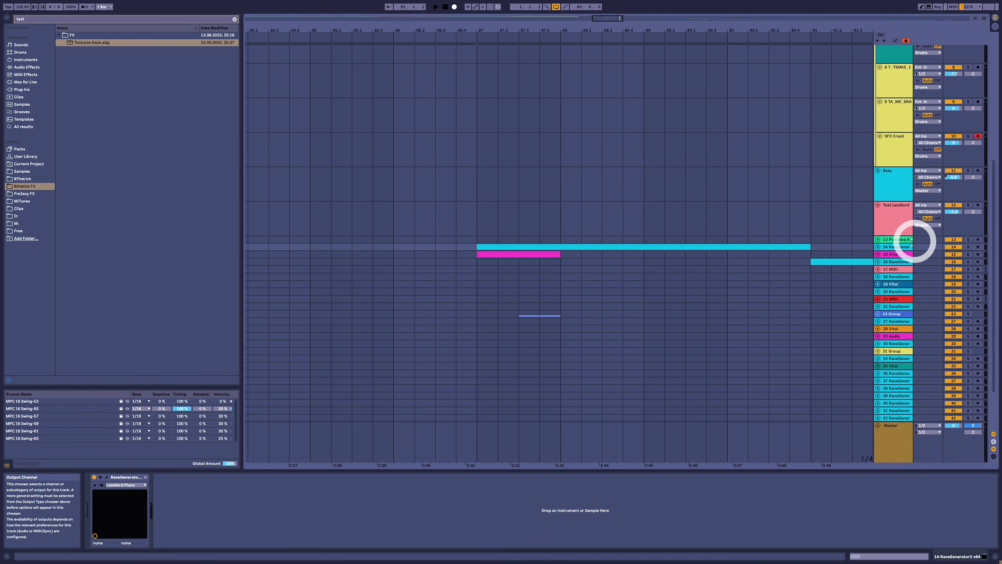
click(597, 246)
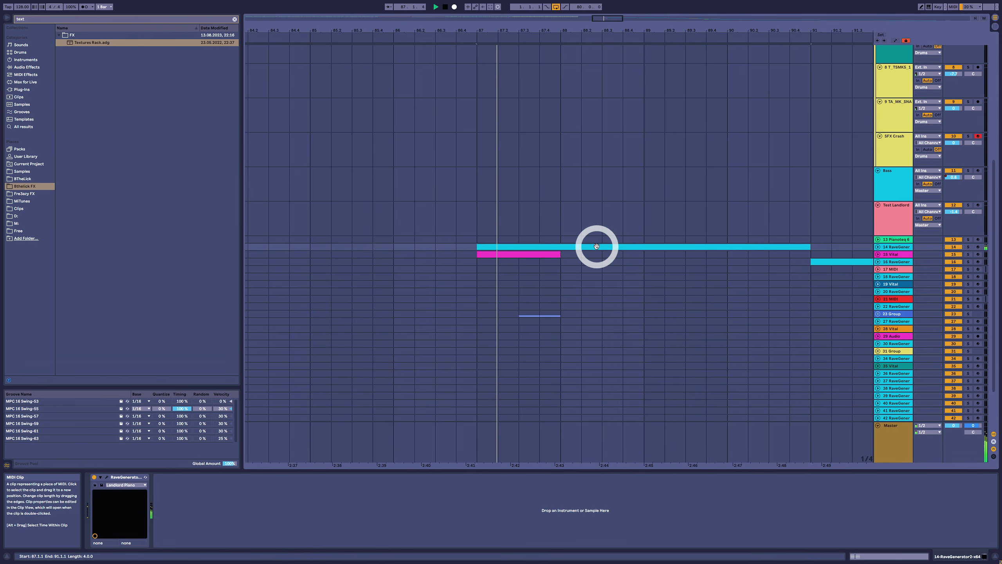
Step: Play the Vital version on track 15 from bar 87.3 to compare it with the track 14 RaveGenerator clip
click(519, 268)
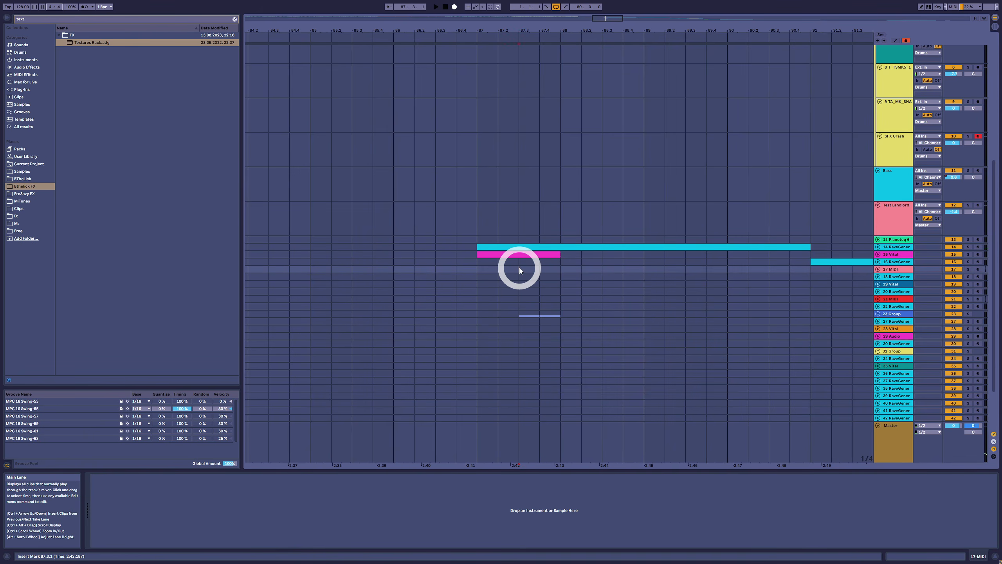
key(space)
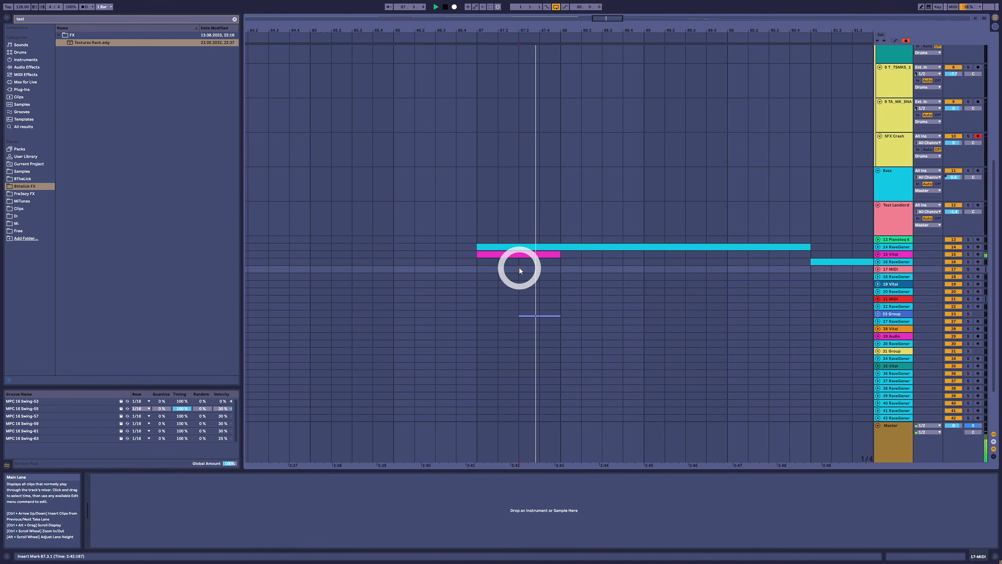
key(space)
click(517, 244)
click(523, 274)
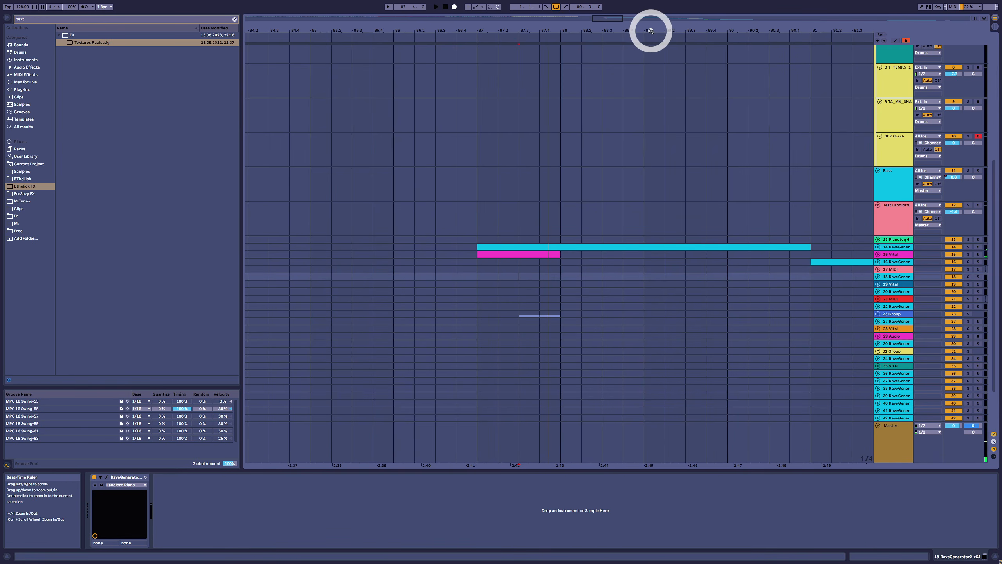
Step: Audition the one-bar Vital clip on track 15 from bar 87, and replay the passage from 87.3 several times
drag(651, 31, 651, 30)
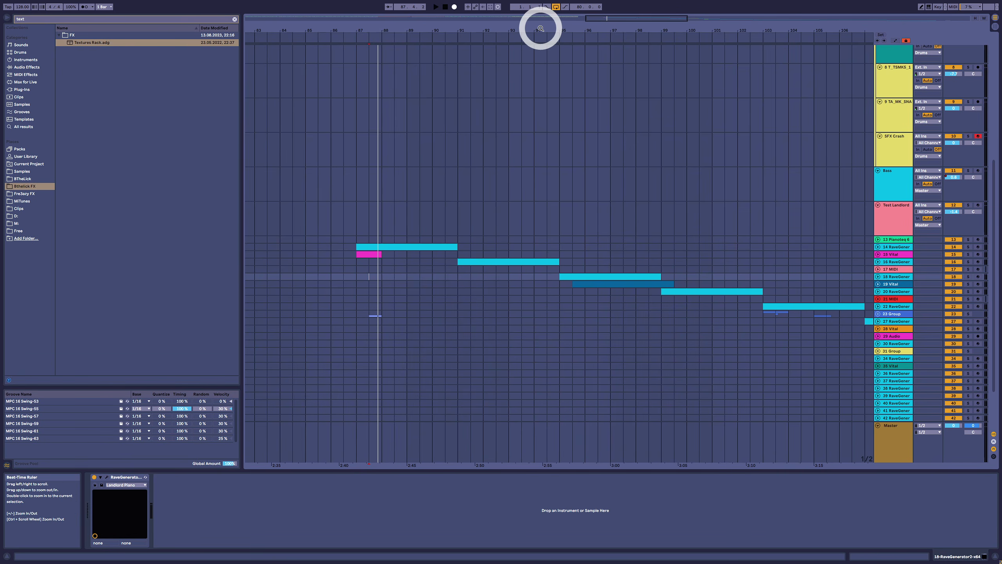
drag(541, 29, 343, 36)
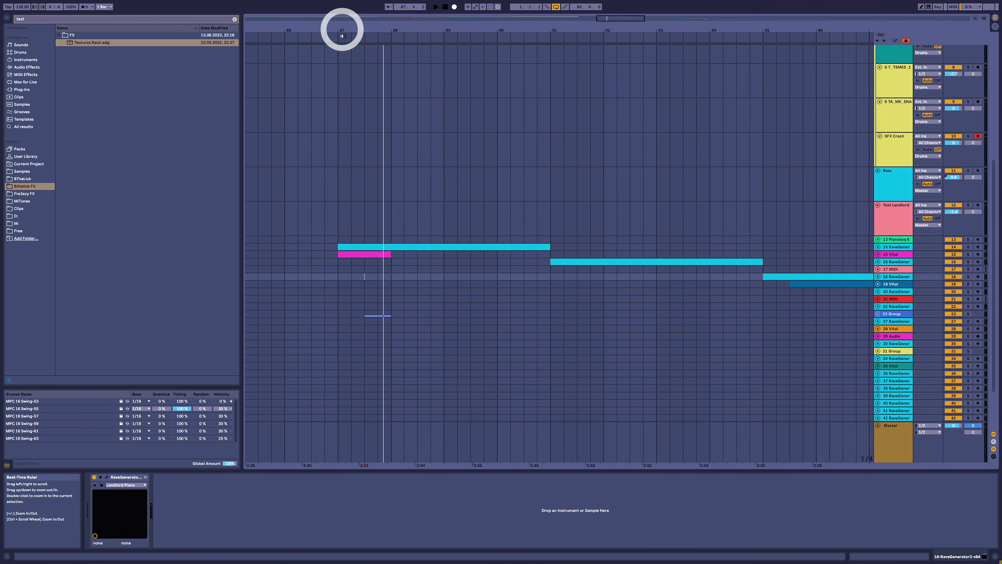
click(355, 253)
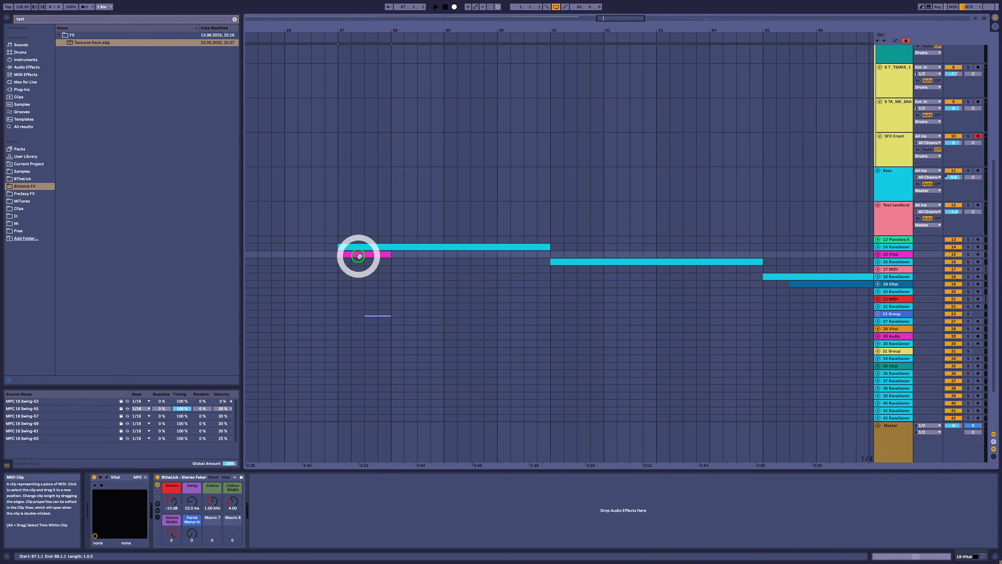
key(space)
click(368, 268)
key(space)
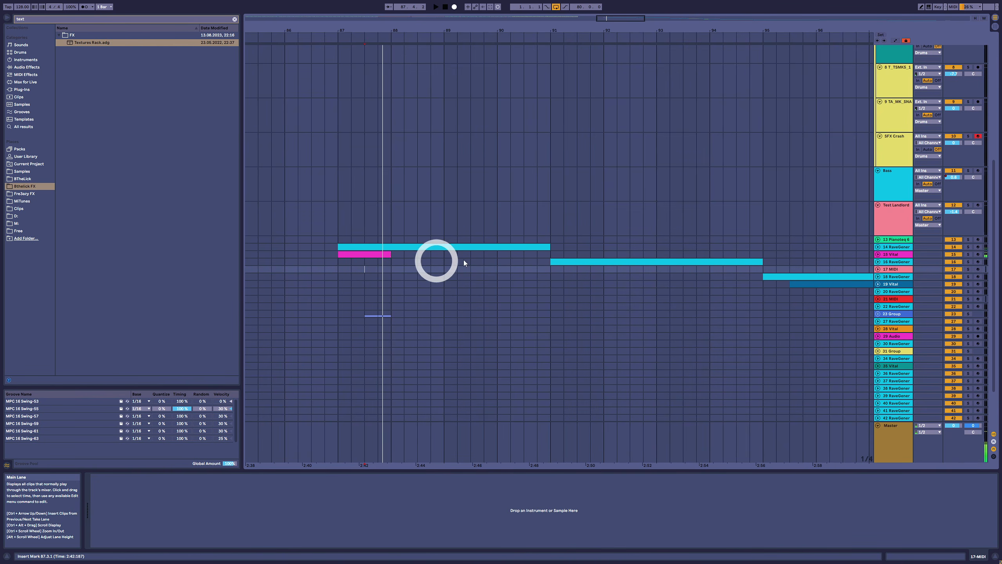
key(space)
key(space)
key(space)
key(space)
key(space)
key(space)
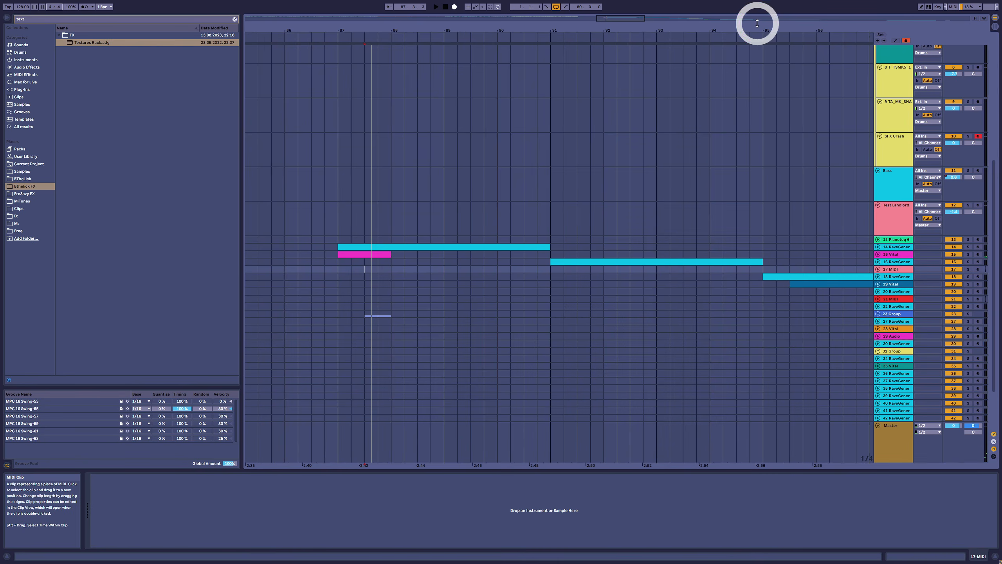
Step: Select the four-bar RaveGenerator clip on track 18 and play it from bar 95
drag(760, 25, 765, 27)
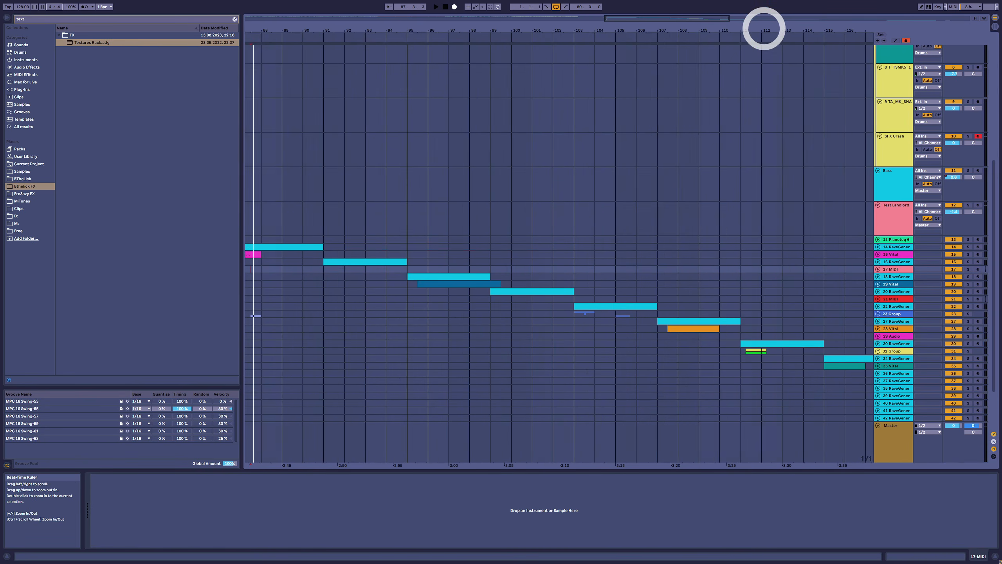
click(421, 283)
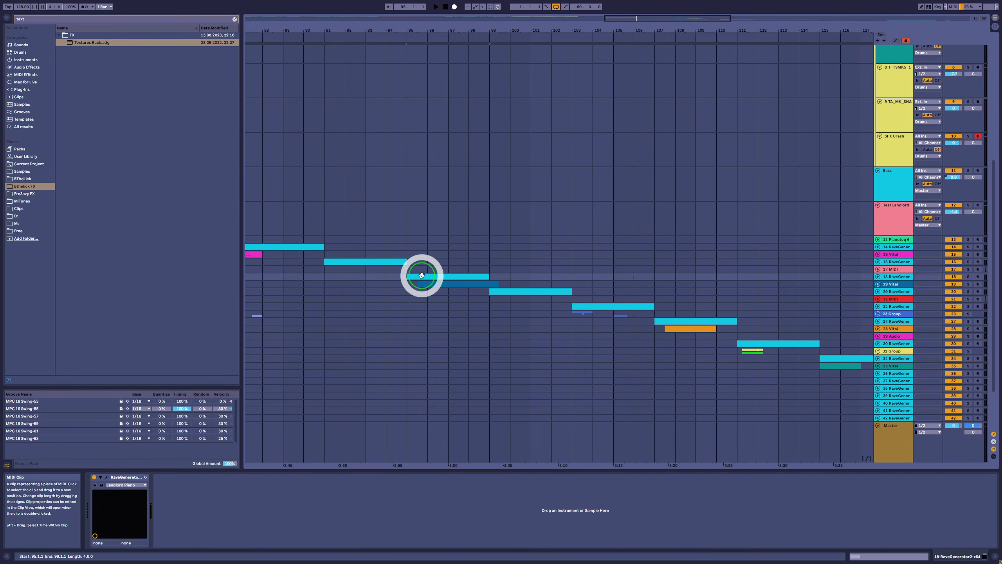
click(458, 284)
key(space)
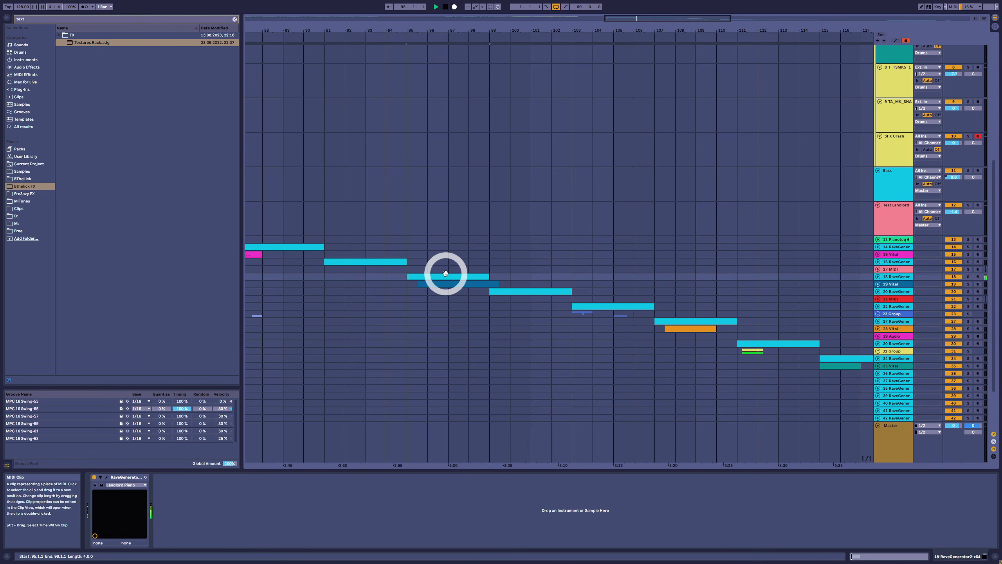
key(space)
key(space)
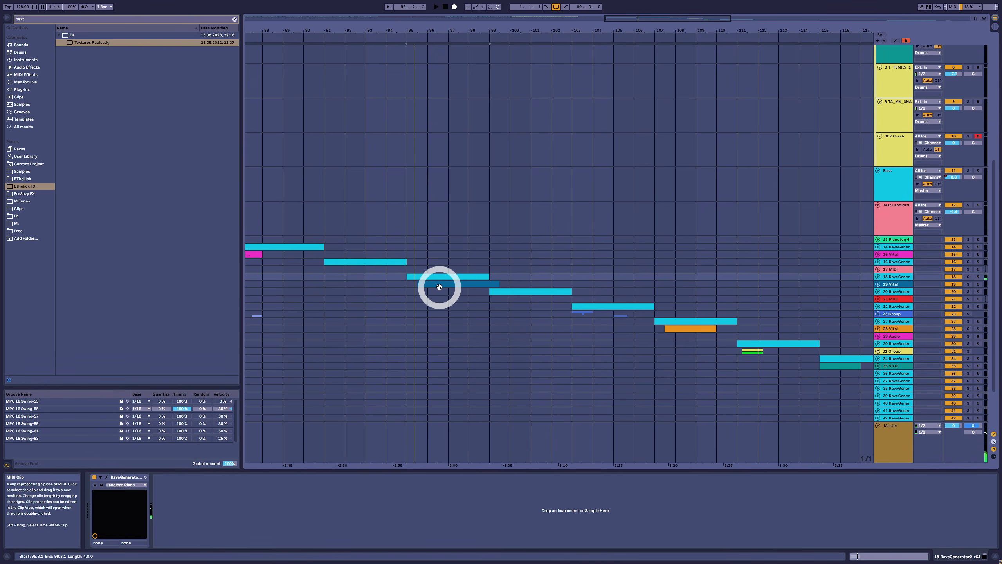
Step: Play the Vital clip on track 19 from bar 95.3 with its effects chain shown
click(439, 285)
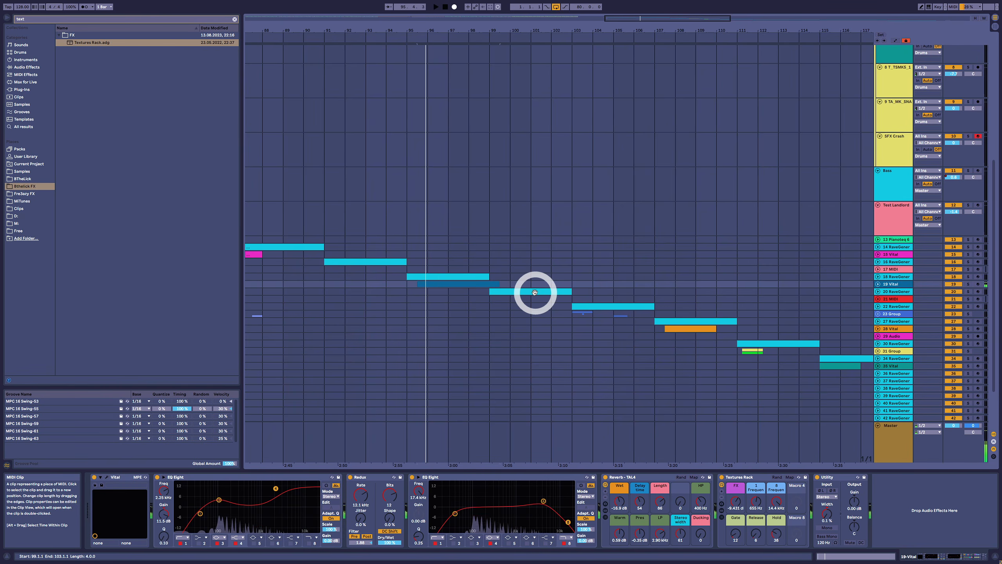
key(space)
key(space)
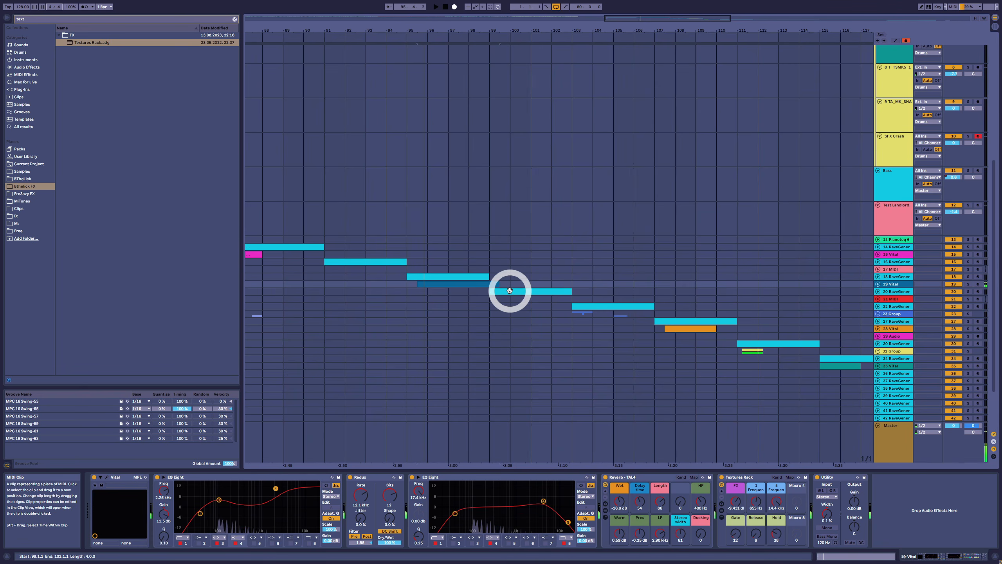
Step: View track 19's Vital settings for the WIPCityStab preset in its plug-in window, then close the window
click(106, 477)
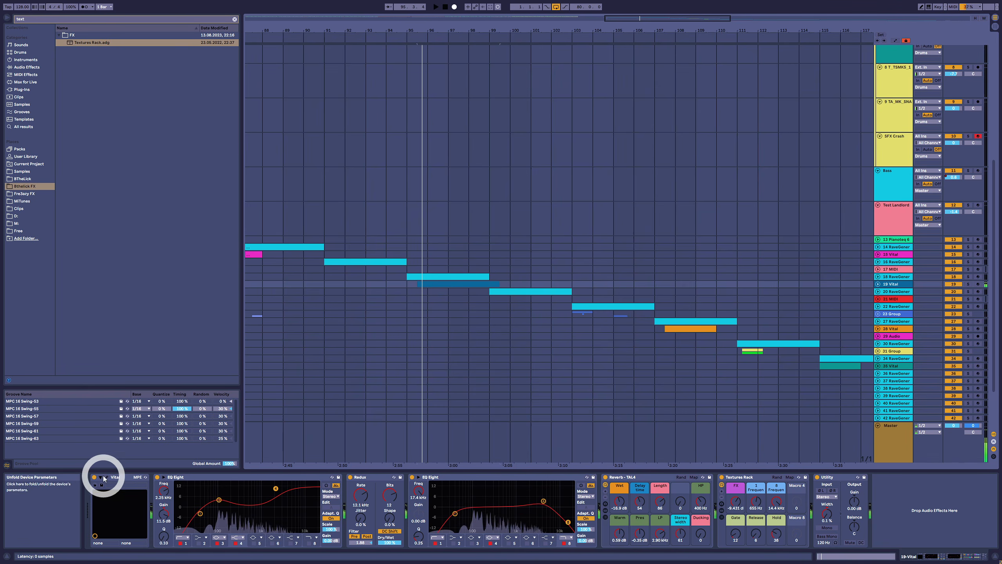
key(space)
key(space)
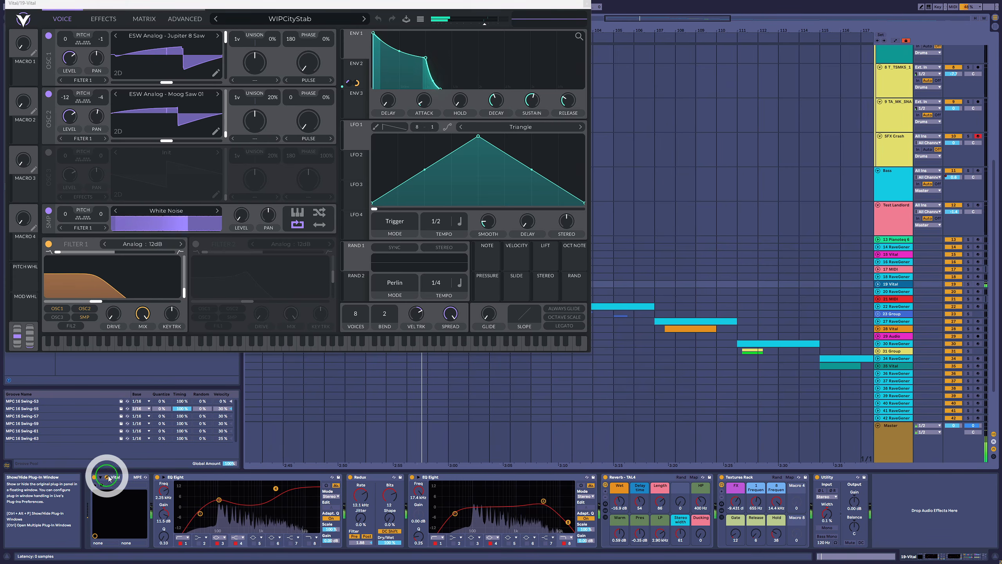
click(106, 477)
Step: Compare the track 18 RaveGenerator clip from bar 95 with the track 19 Vital clip from 95.3 by playing both
click(424, 277)
key(space)
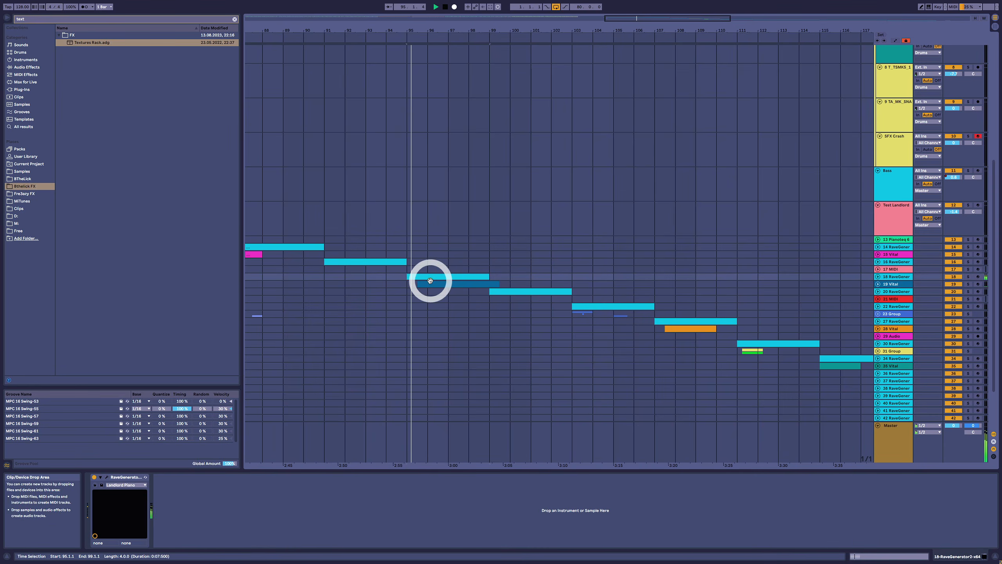
click(432, 281)
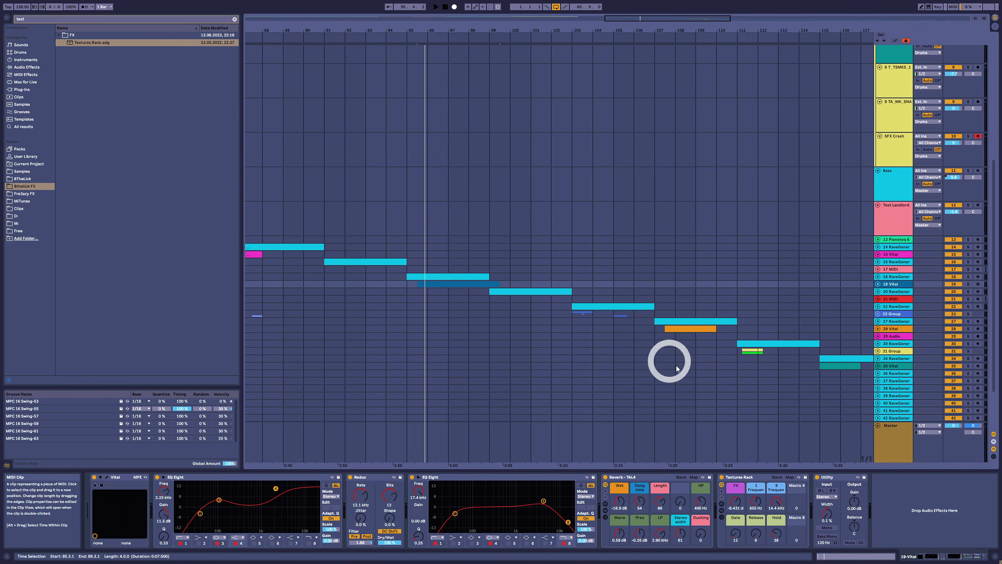
Step: Audition the RaveGenerator clip on track 22 from bar 103 against the 23 Group sound from bar 103.3
click(541, 292)
click(602, 306)
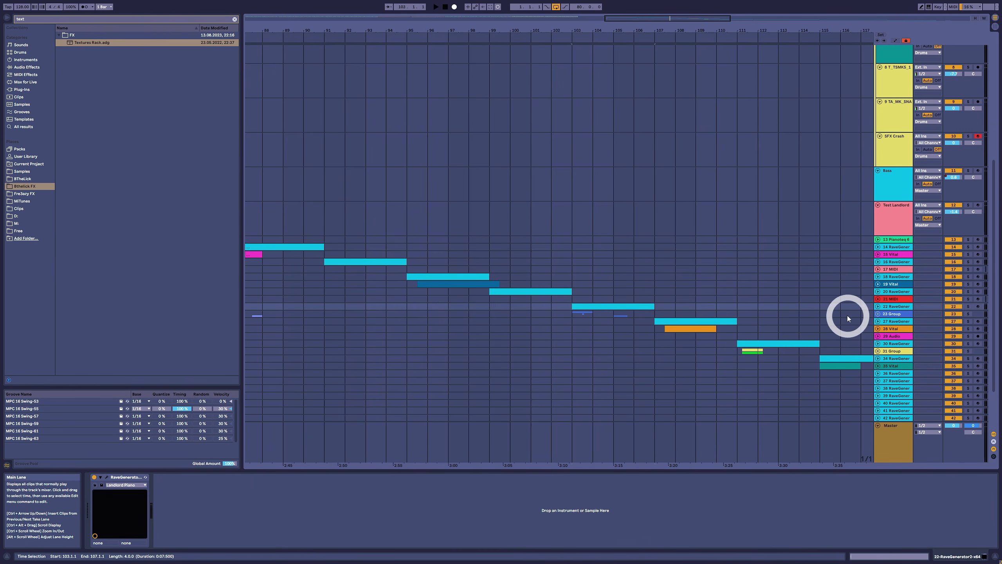
drag(582, 31, 498, 31)
click(494, 314)
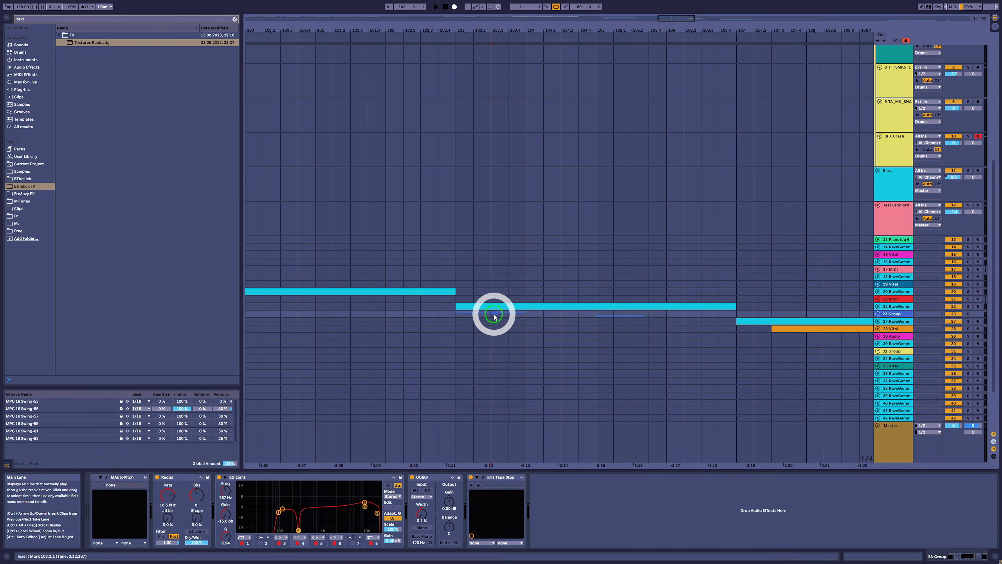
key(space)
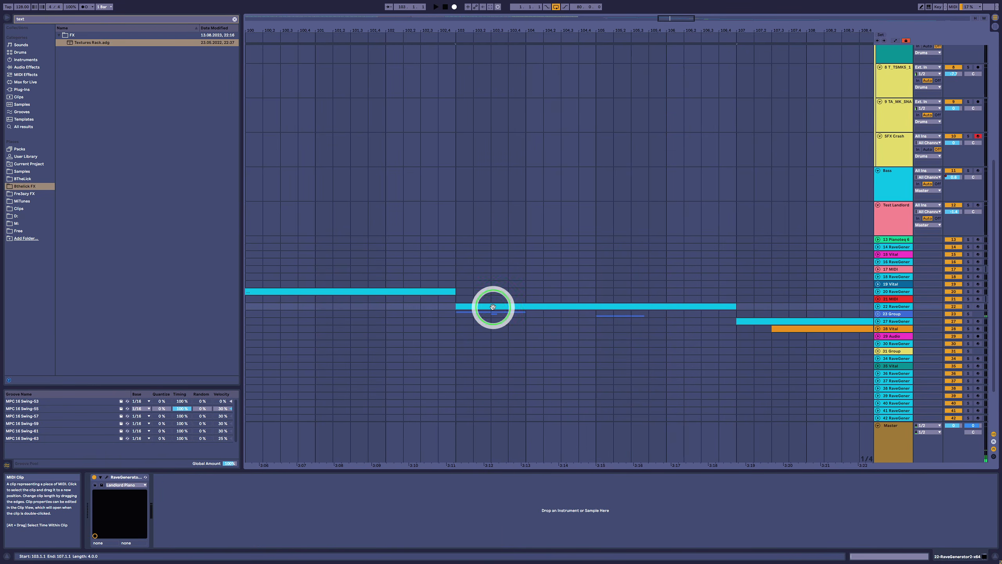
click(493, 307)
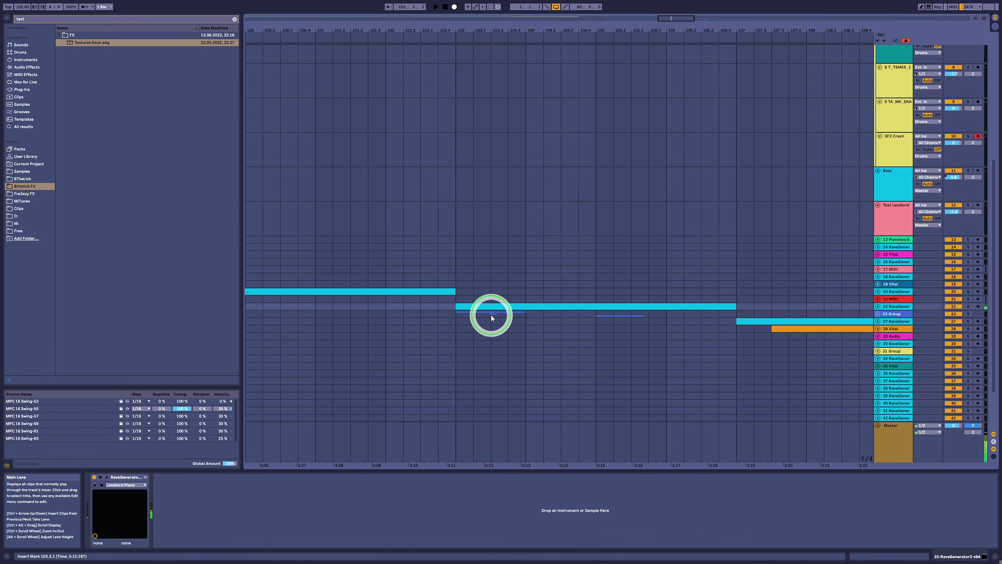
Step: Unfold the 23 Group track and place the insert mark at bar 103.3 on its 24 Vital track
click(833, 314)
click(879, 314)
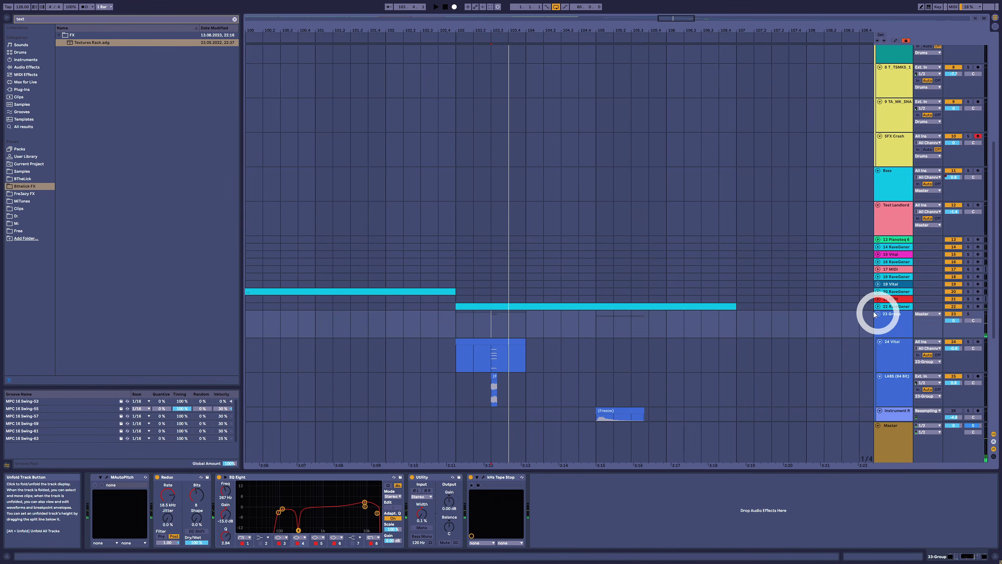
scroll(789, 322, down, 2)
click(492, 311)
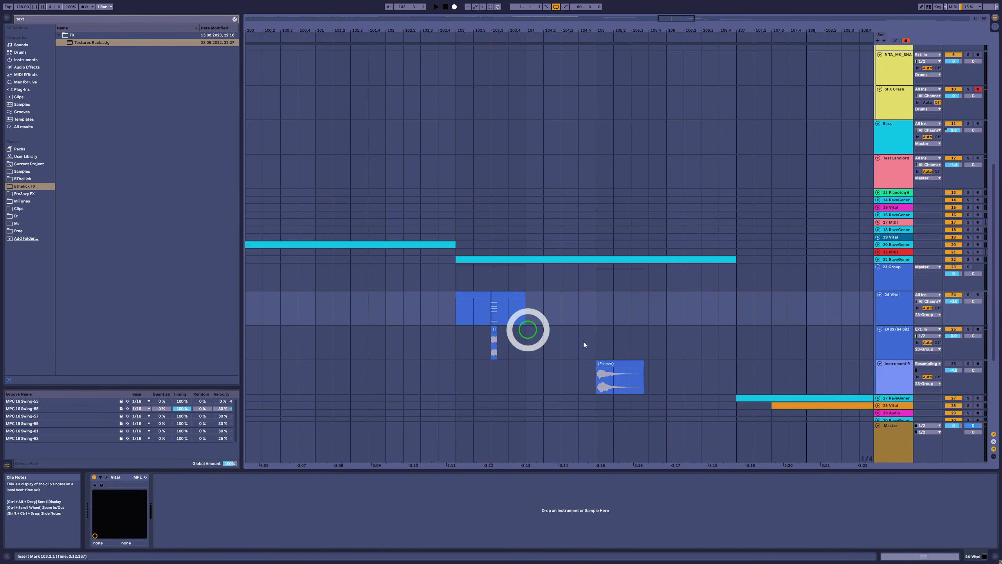
Step: Solo the Instrument Rack track, play its frozen audio clip from bar 105, and turn the solo off
click(626, 364)
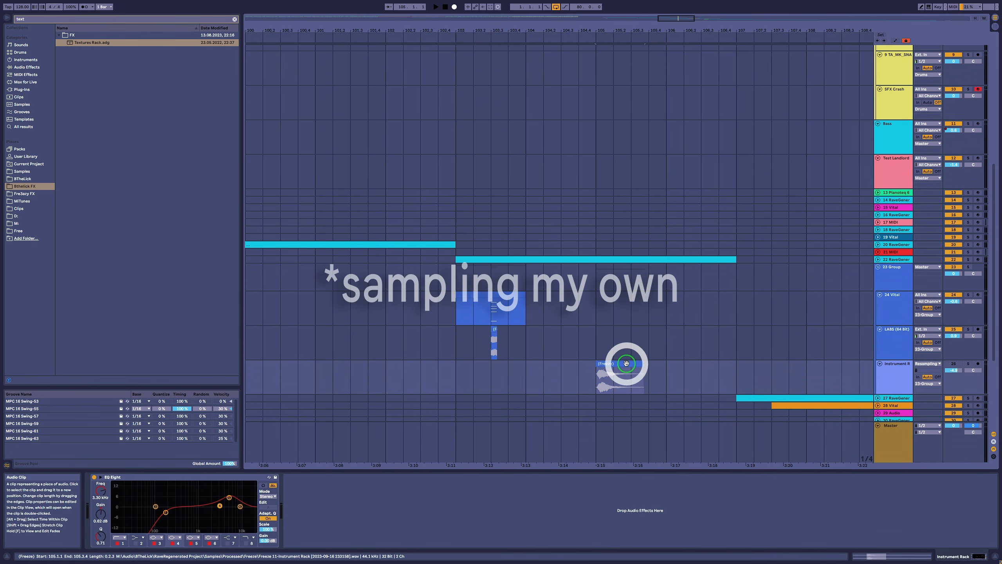
click(968, 364)
key(space)
key(space)
click(968, 364)
Step: Solo the LABS (64 Bit) track, play its short clip from bar 103.3, and turn the solo off
click(488, 344)
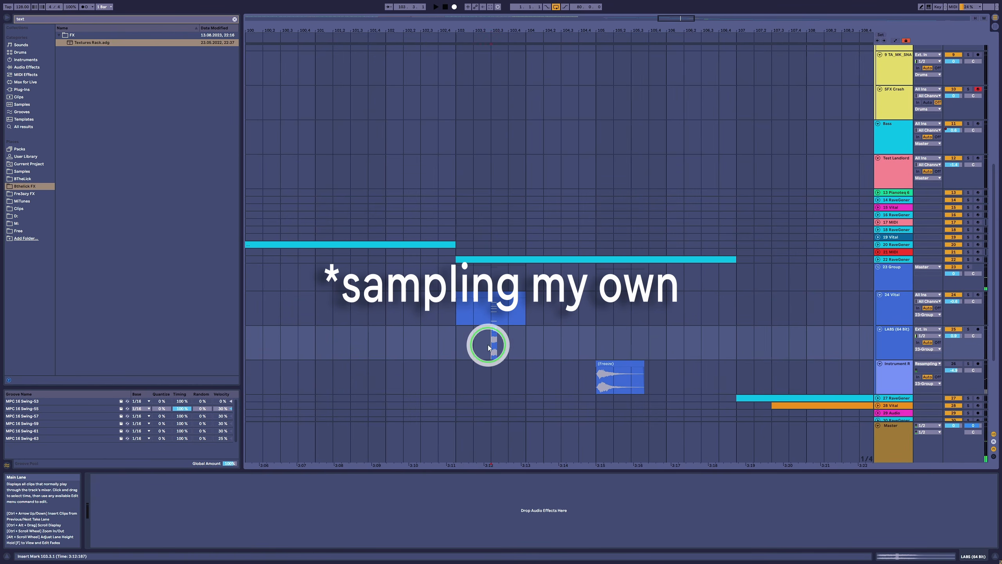
click(968, 329)
key(space)
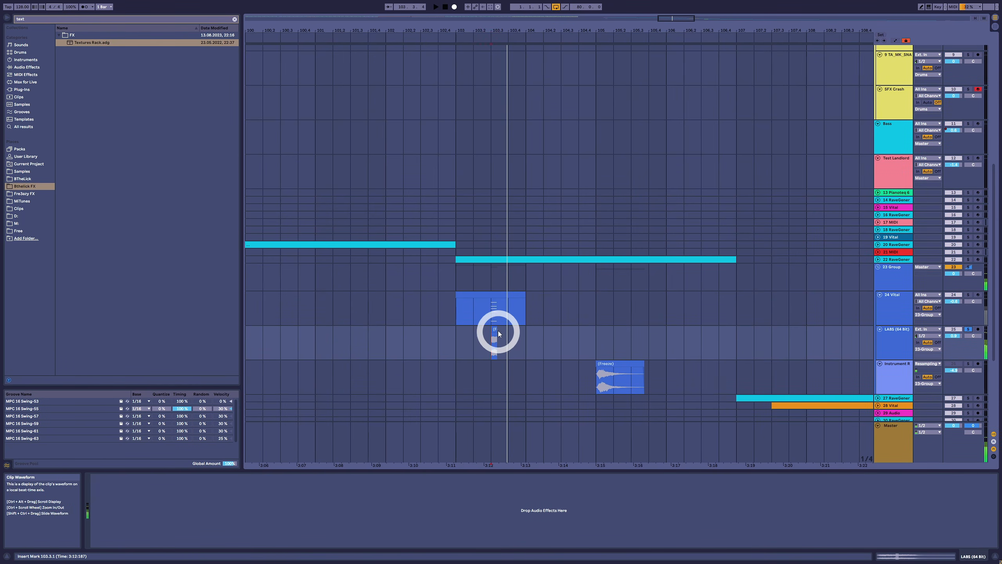
click(968, 329)
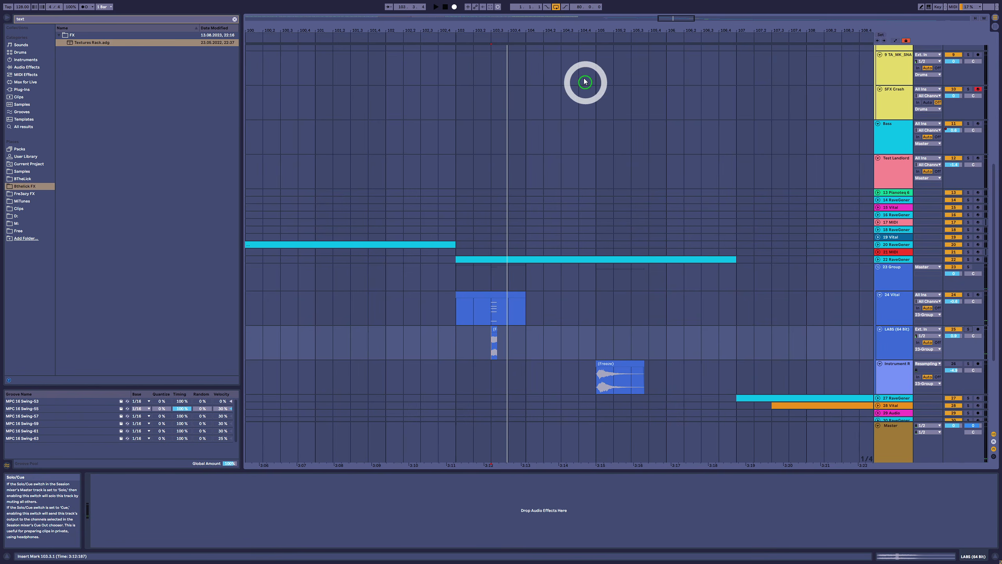
Step: Alternate playback between the track 27 RaveGenerator clip from bar 107 and the track 28 Vital clip from 107.3 to compare them
drag(570, 27, 539, 36)
click(507, 397)
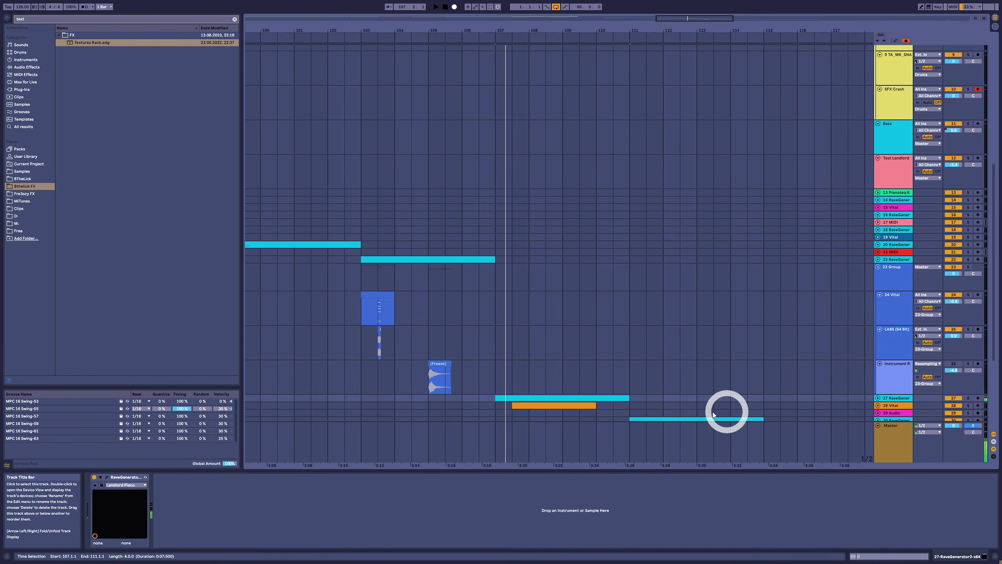
key(space)
click(537, 406)
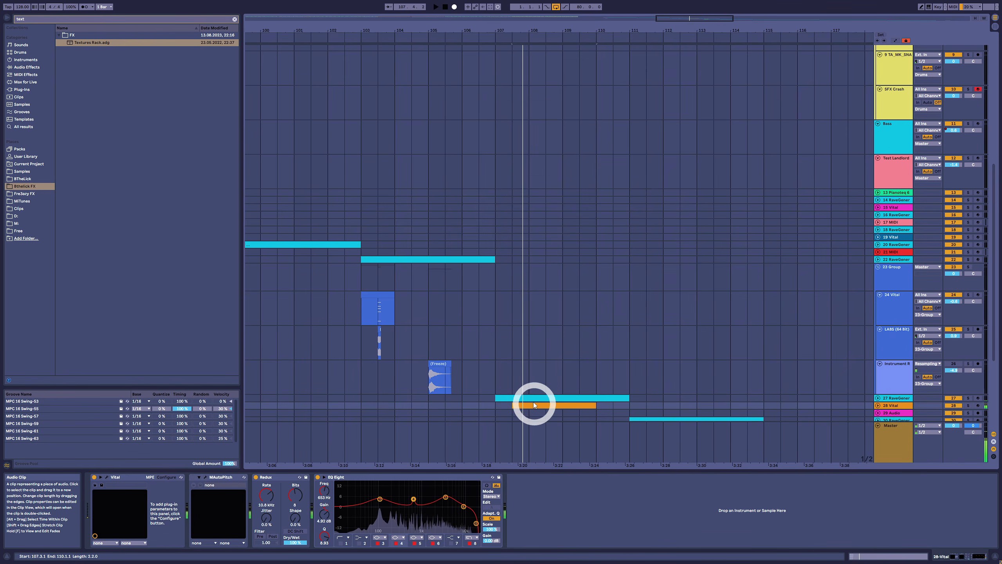
click(528, 397)
click(529, 403)
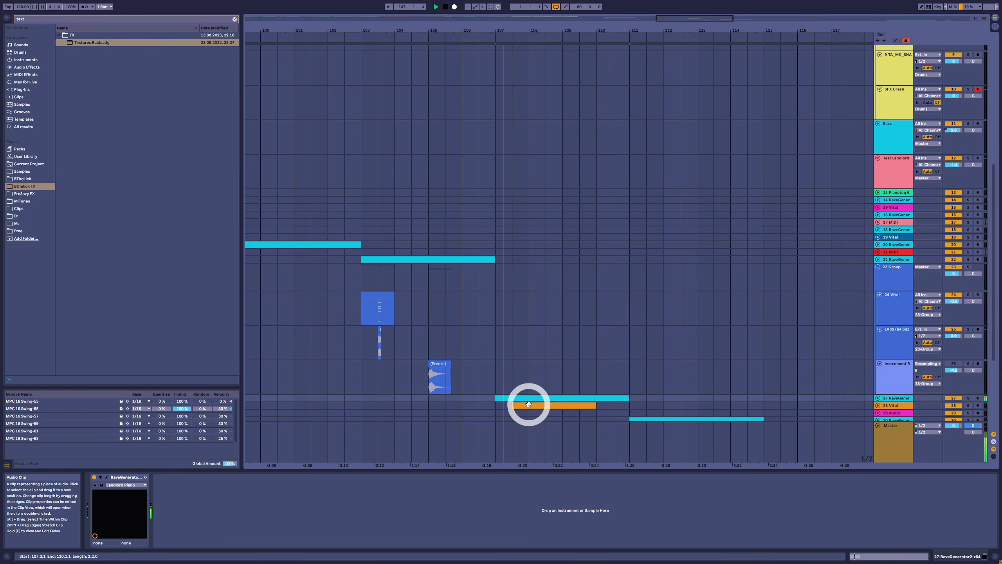
click(531, 400)
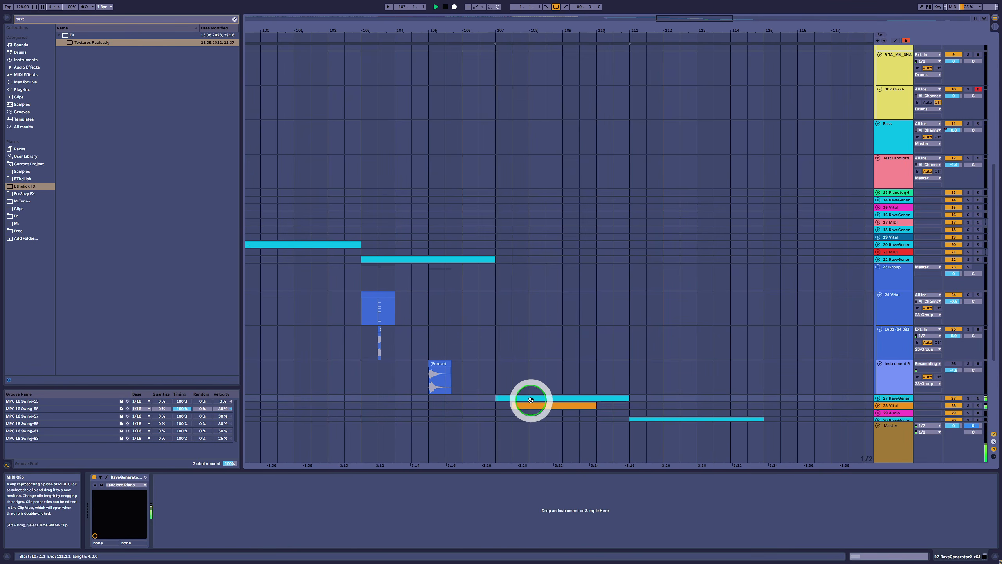
click(530, 405)
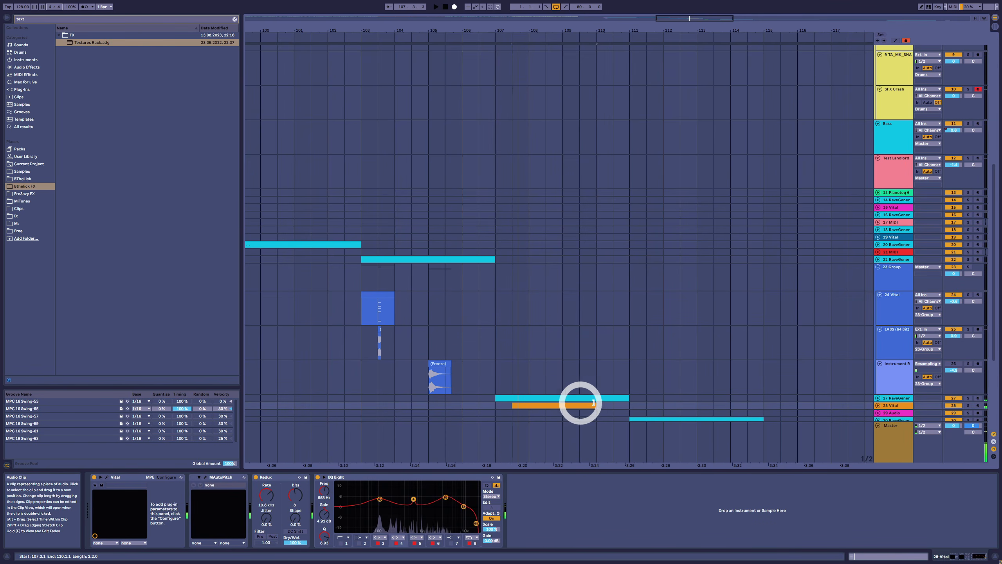
Step: Play the track 30 RaveGenerator clip from bar 111
scroll(669, 364, down, 5)
click(659, 278)
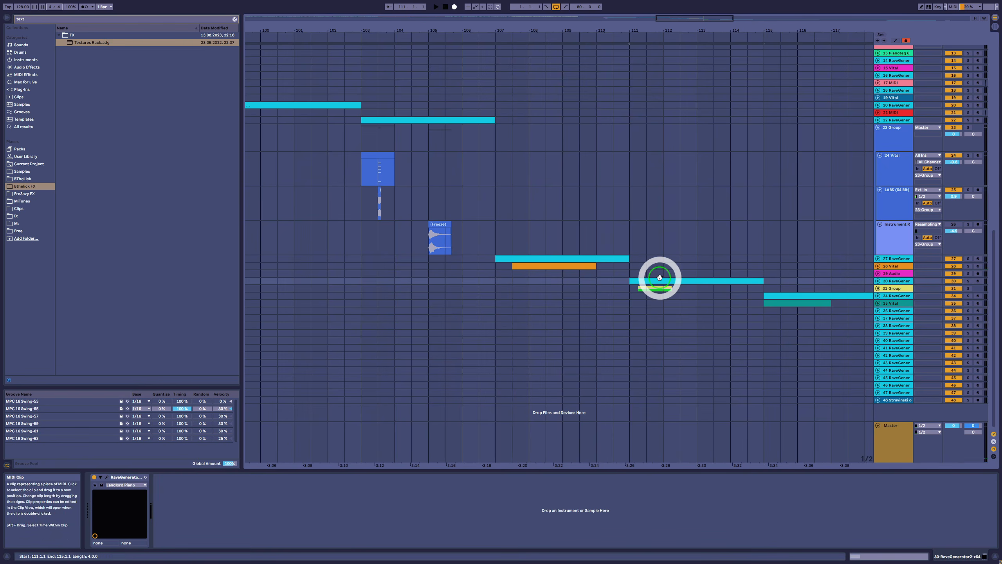
drag(671, 34, 671, 27)
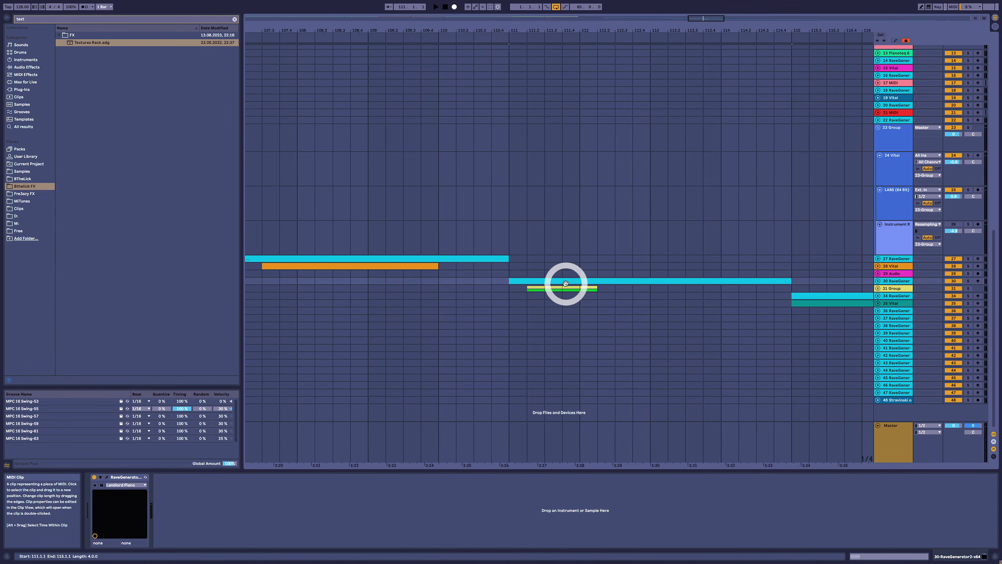
key(space)
key(space)
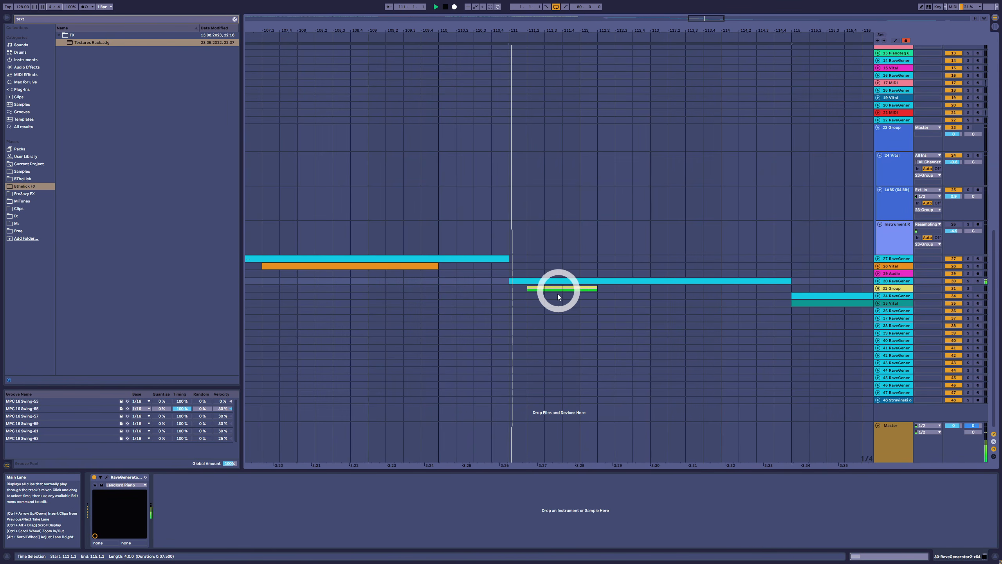
key(space)
Step: Audition the folded 31 Group clips from bar 111.2 and repeatedly from 111.3
click(528, 296)
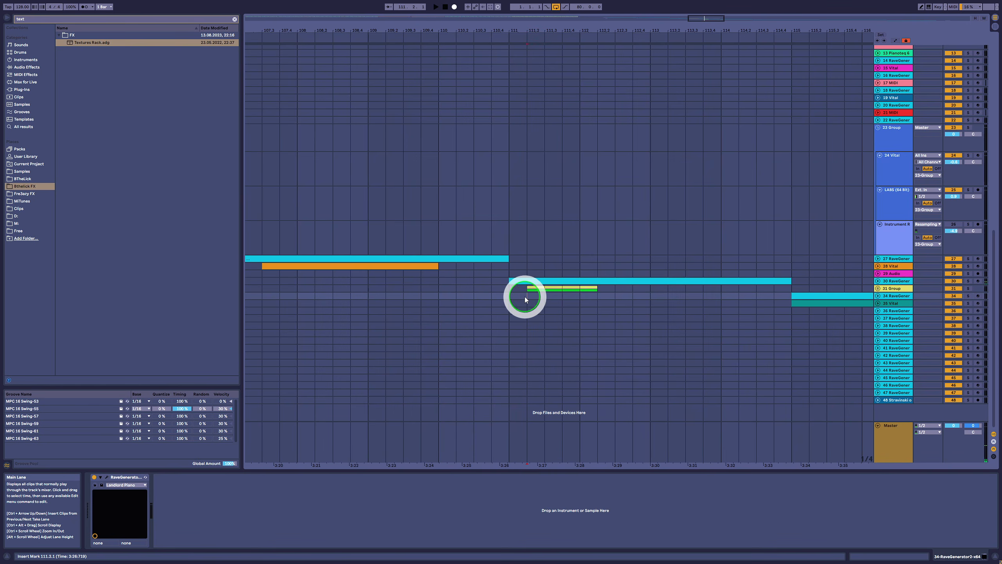
key(space)
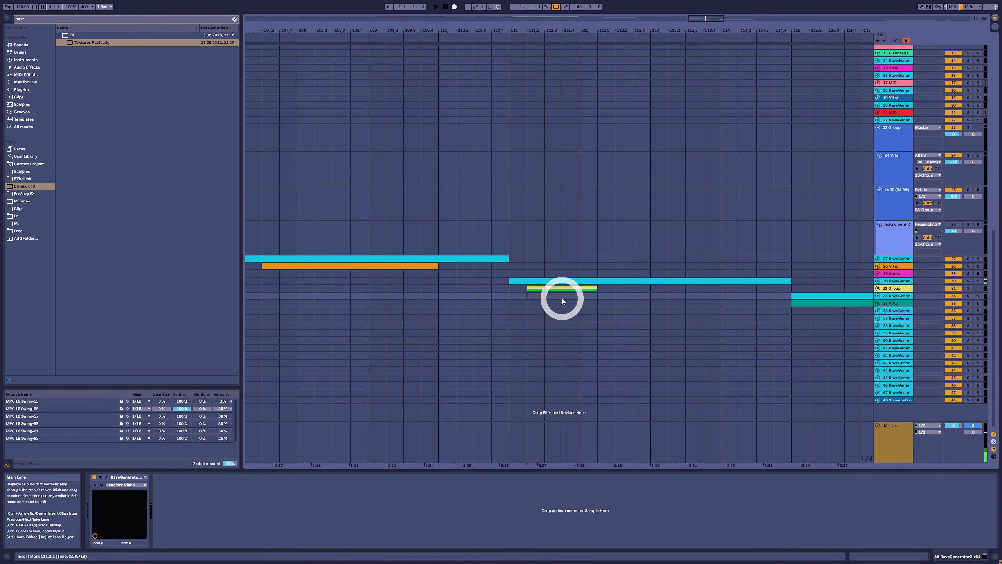
click(562, 296)
key(space)
key(space)
click(546, 294)
key(space)
key(space)
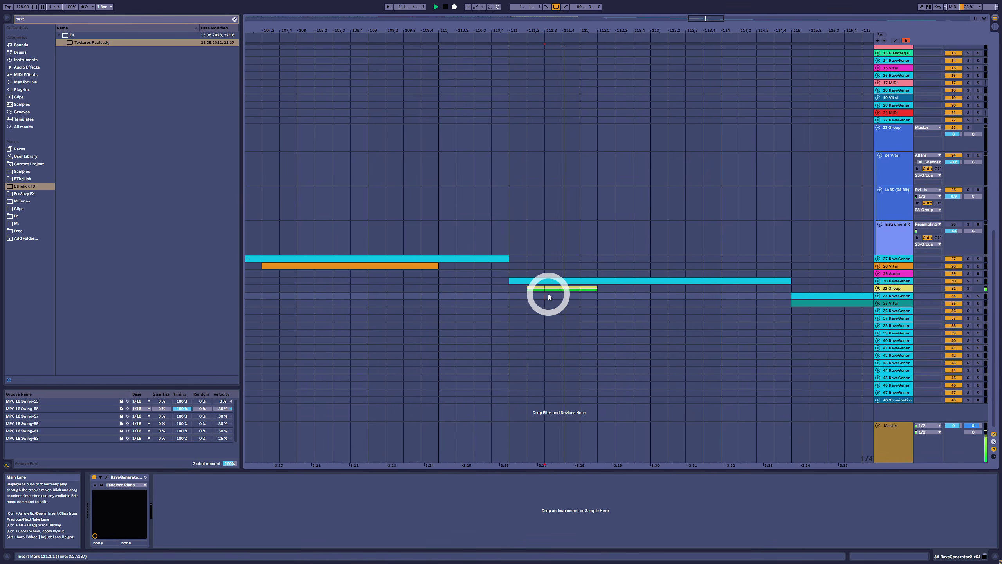
key(space)
key(space)
key(space)
key(space)
key(space)
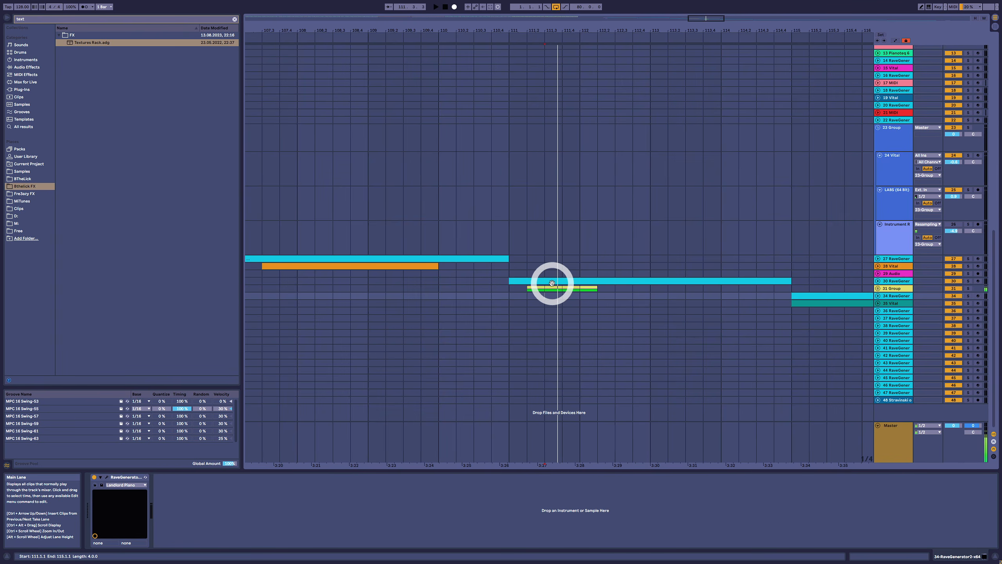
Step: Alternate playback between the track 30 RaveGenerator clip from bar 111 and the 31 Group clips from 111.3 to compare them
click(553, 283)
key(space)
key(space)
click(546, 297)
key(space)
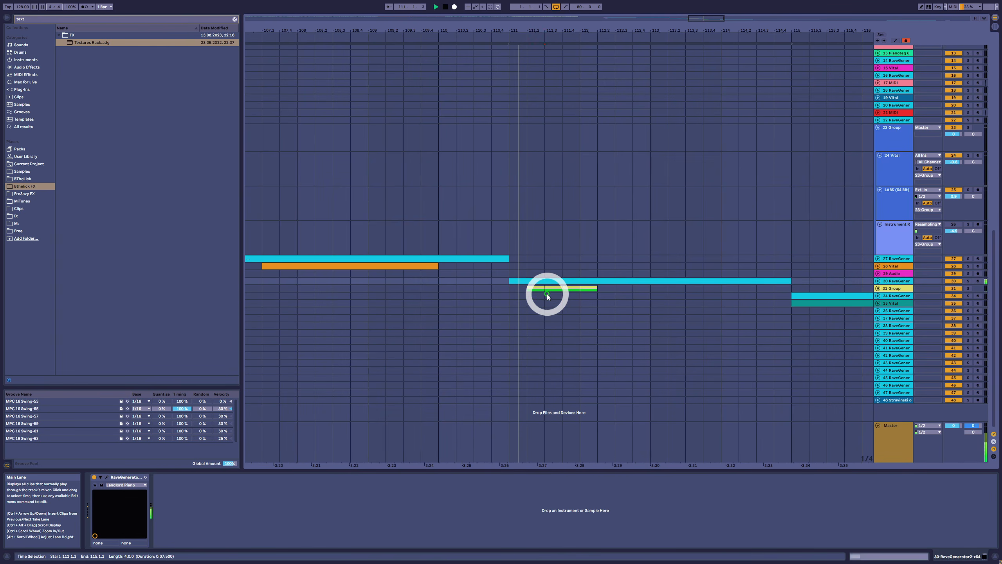
key(space)
click(546, 297)
key(space)
key(space)
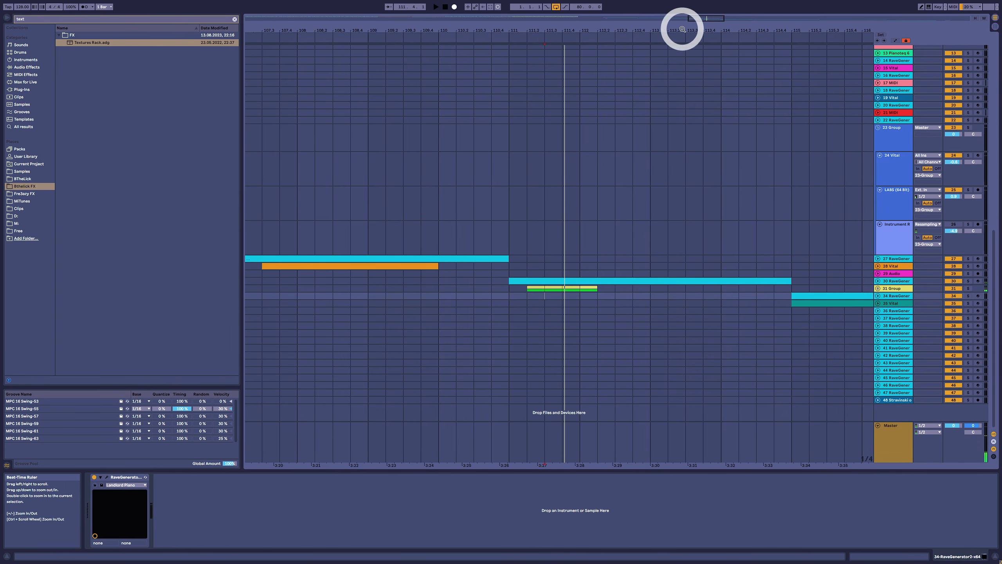
Step: Unfold the 31 Group track, solo its 32 Fre3azy - Strings track, play its clip from bar 111.3, and turn the solo off
drag(682, 30, 680, 24)
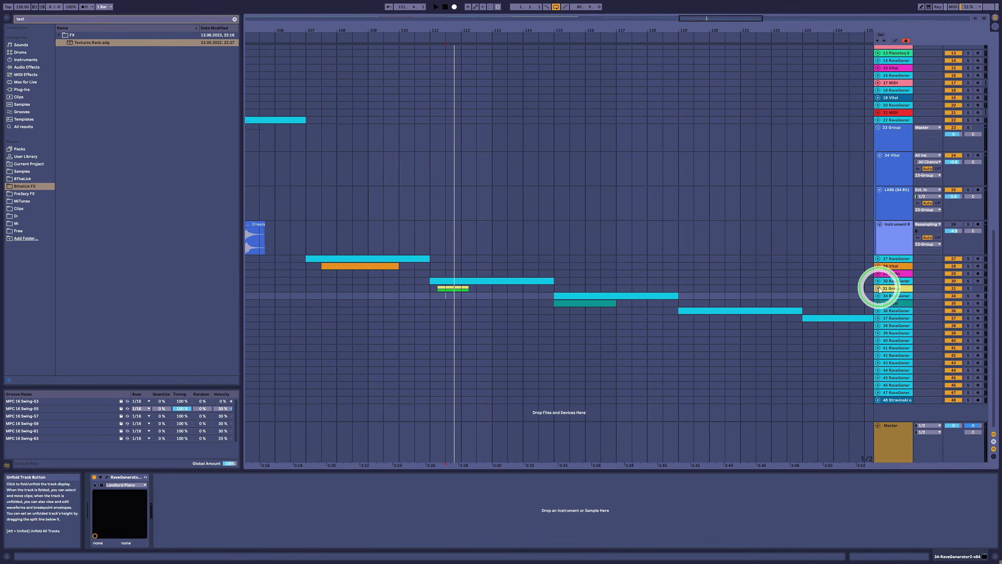
click(879, 288)
click(477, 318)
click(968, 316)
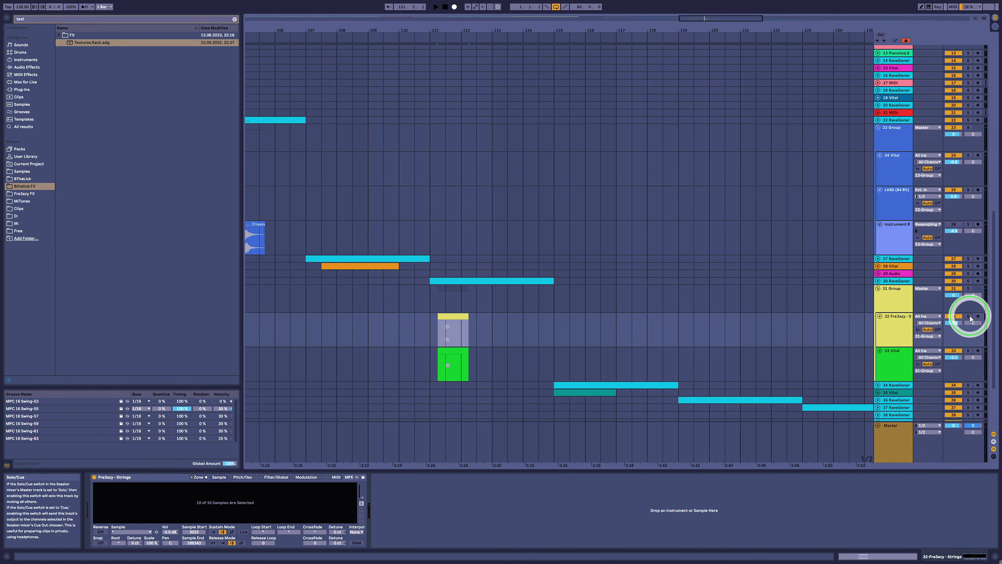
click(446, 334)
key(space)
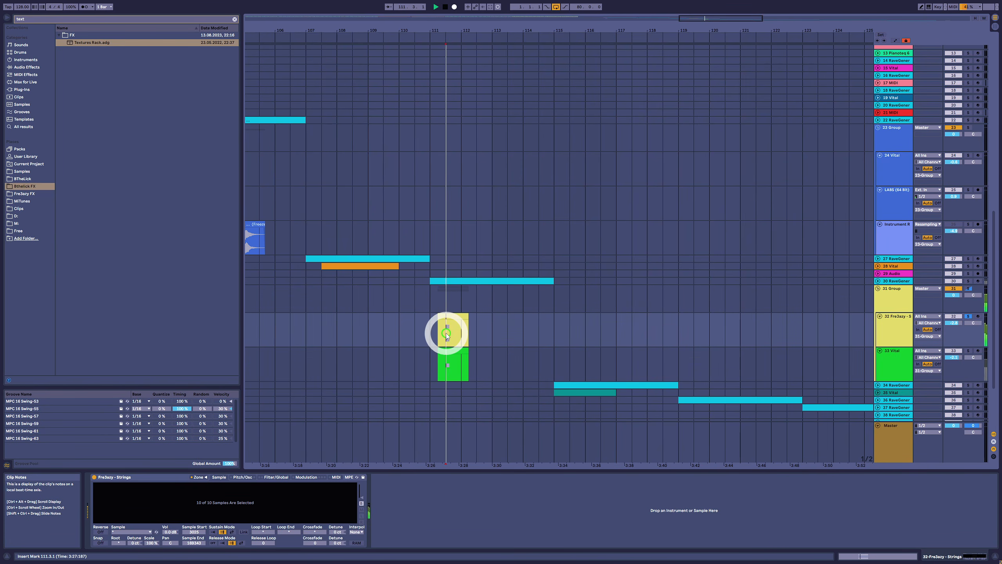
click(967, 316)
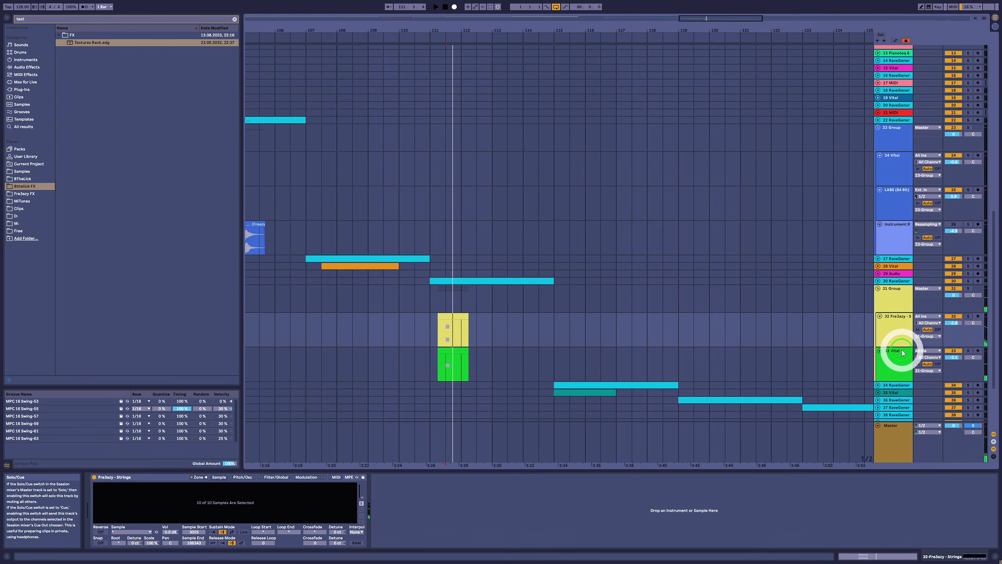
Step: Solo the 33 Vital track, play its clip from bar 111.3, and turn the solo off
click(894, 351)
click(445, 362)
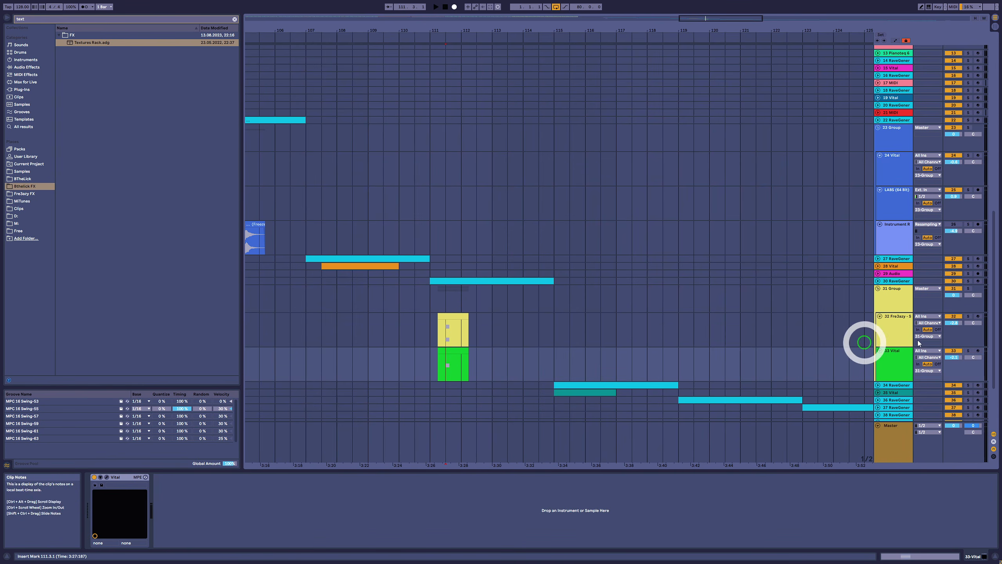
click(967, 351)
key(space)
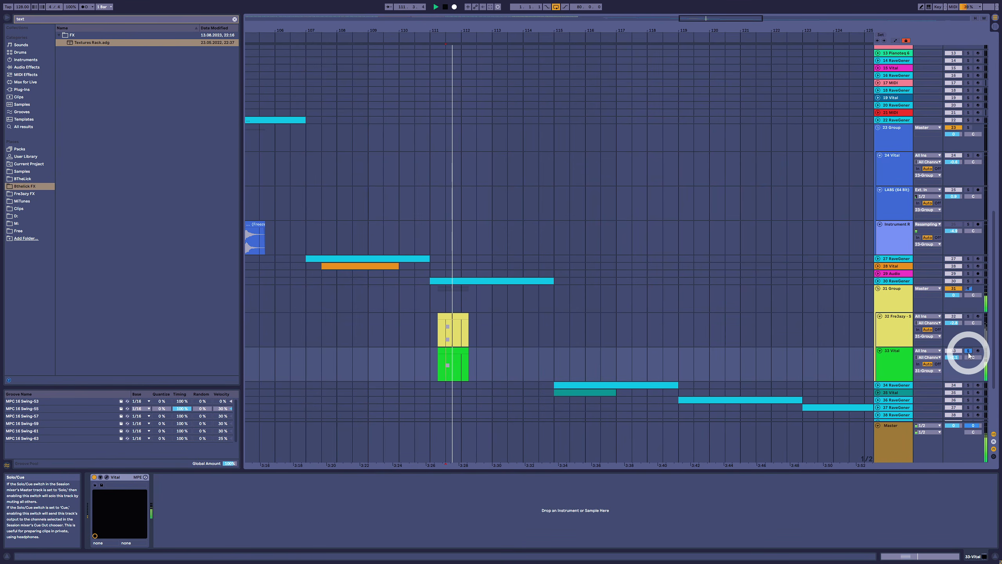
key(space)
click(969, 351)
Step: Show the 31 Group effect chain and play its strings and Vital layers together from bar 111.3
click(888, 330)
click(890, 302)
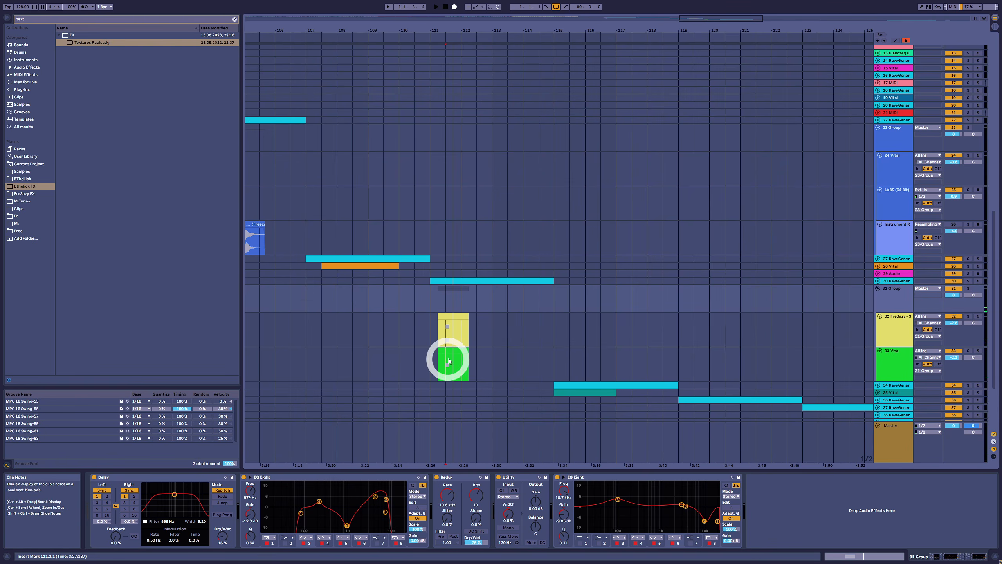
click(448, 326)
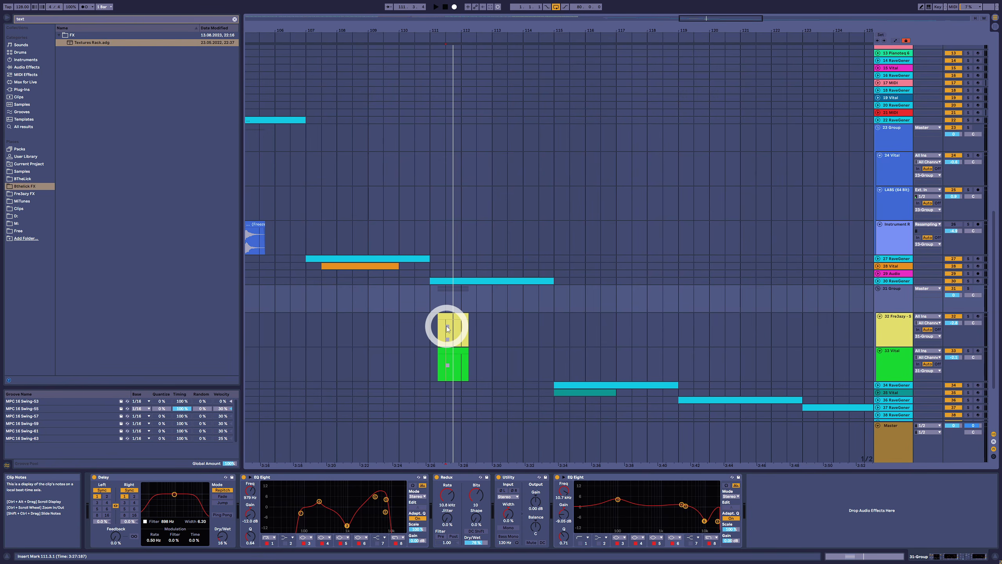
click(447, 328)
key(space)
click(470, 301)
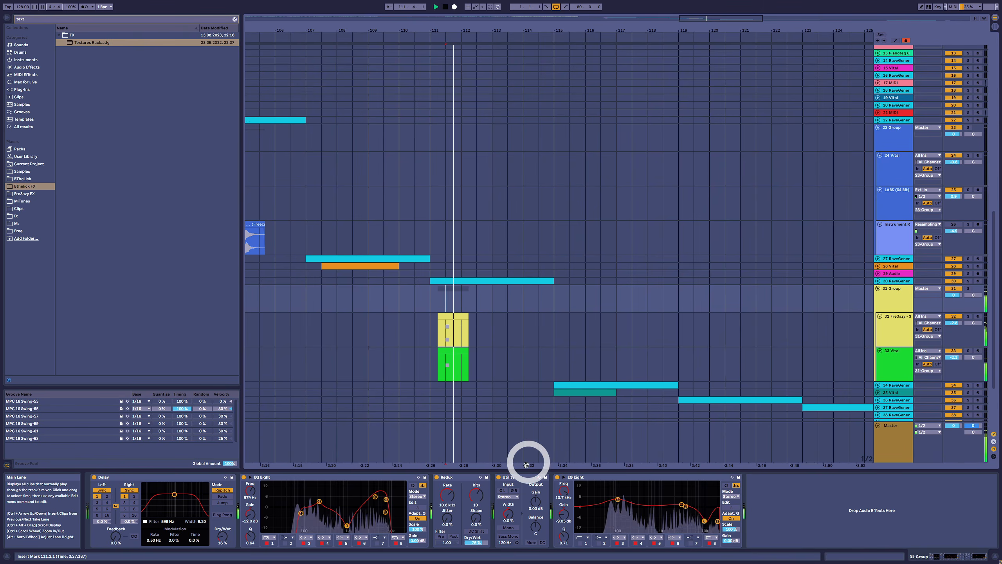
Step: Select the Redux device in the 31 Group chain and replay the layered stab through the effects
click(438, 477)
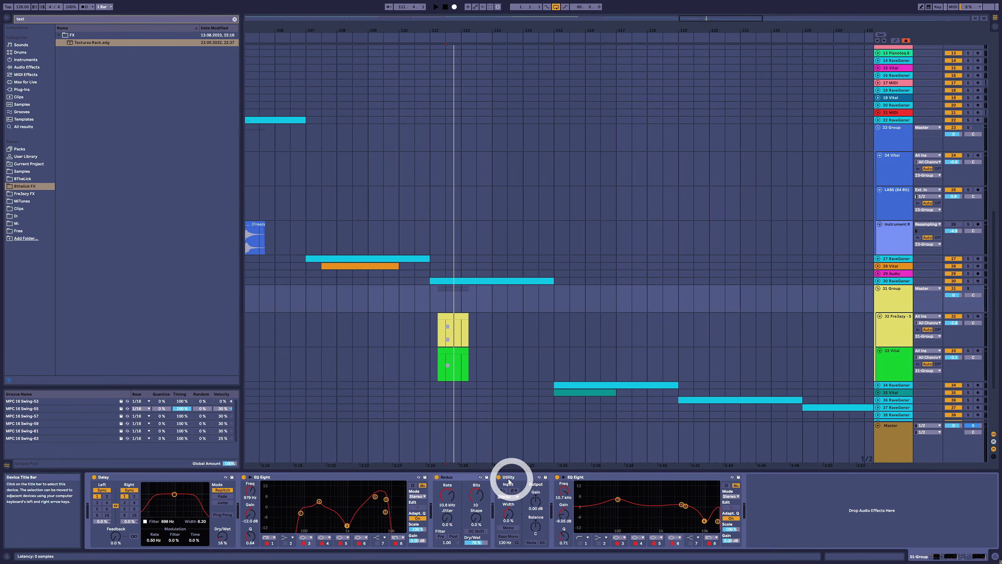
key(space)
key(space)
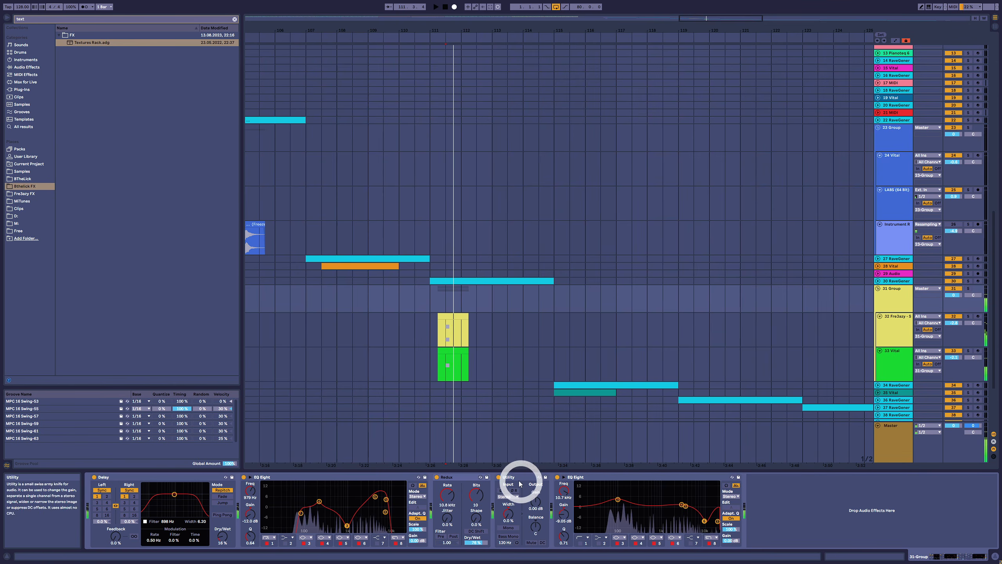
Step: Alternate playback between the track 34 RaveGenerator clip from bar 115 and the track 35 Vital clip from bar 116 to compare them
scroll(859, 330, down, 4)
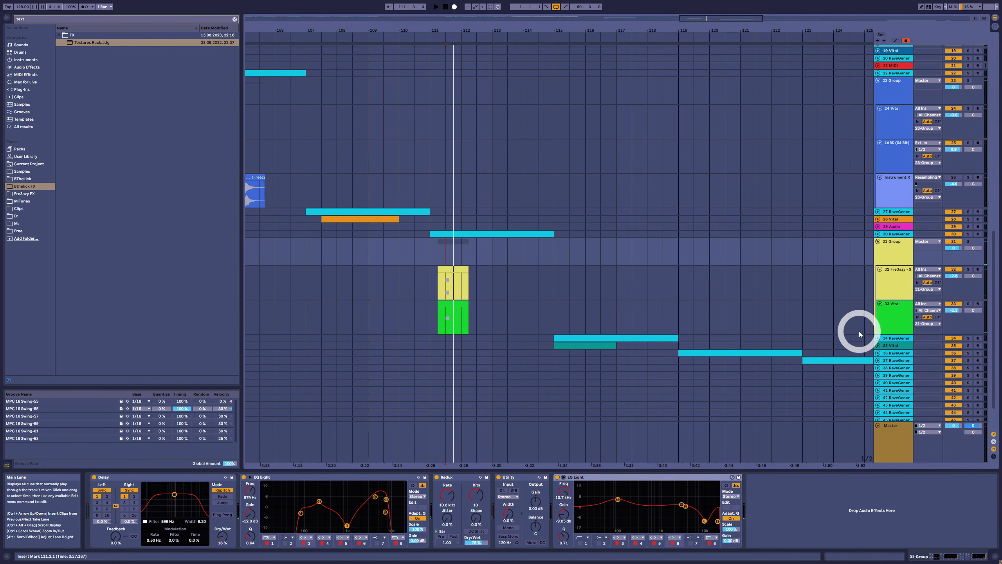
click(645, 297)
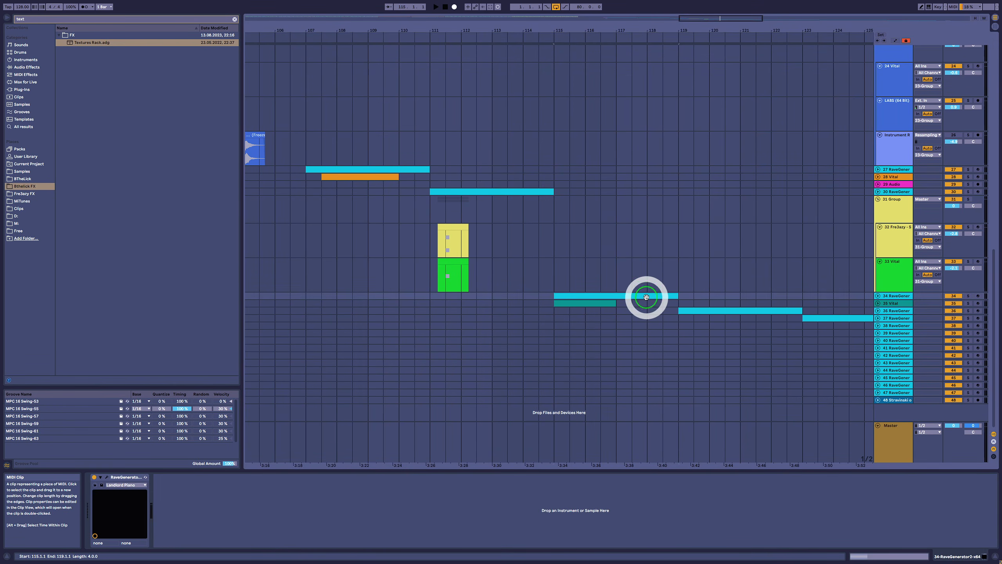
click(584, 311)
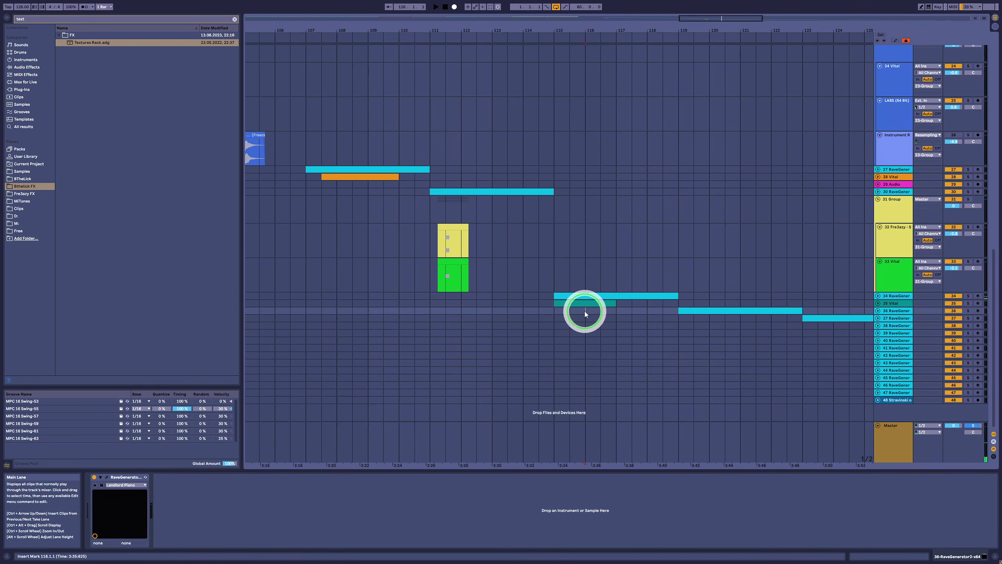
key(space)
key(space)
click(600, 295)
key(space)
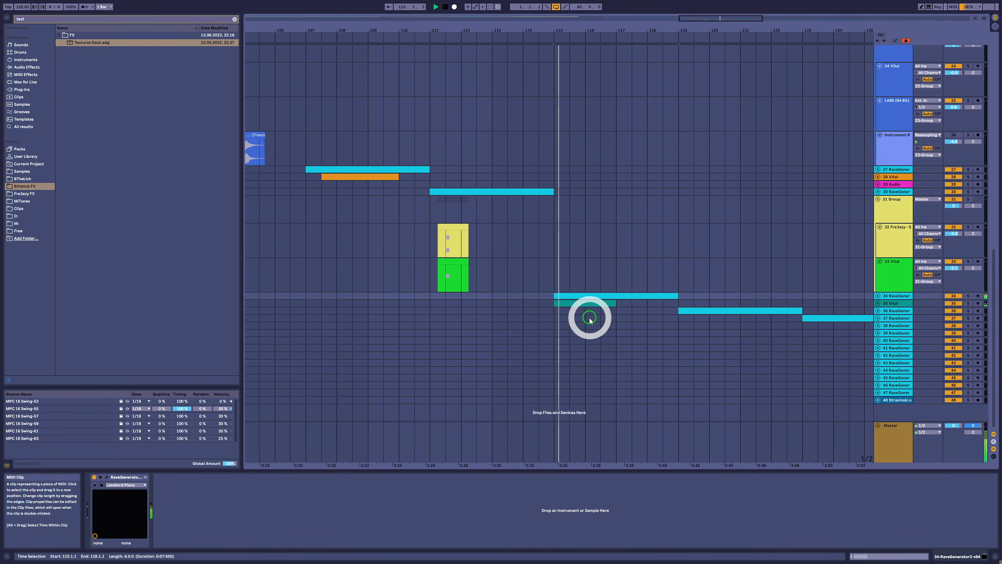
click(588, 319)
key(space)
key(space)
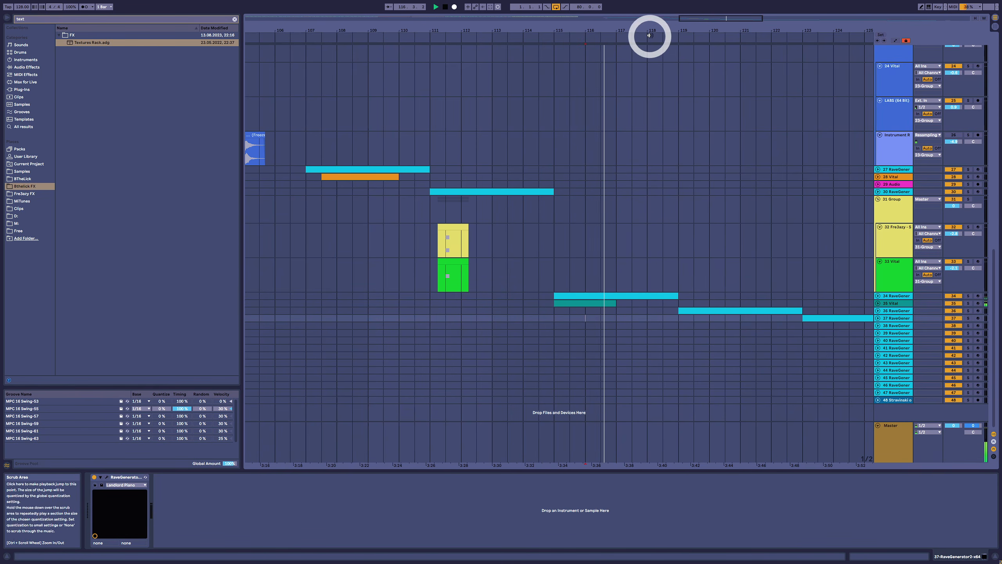
key(space)
Step: Audition the RaveGenerator clips on tracks 36 to 39 in turn, starting at bars 119, 123, 127 and 131
drag(654, 33, 654, 33)
click(521, 311)
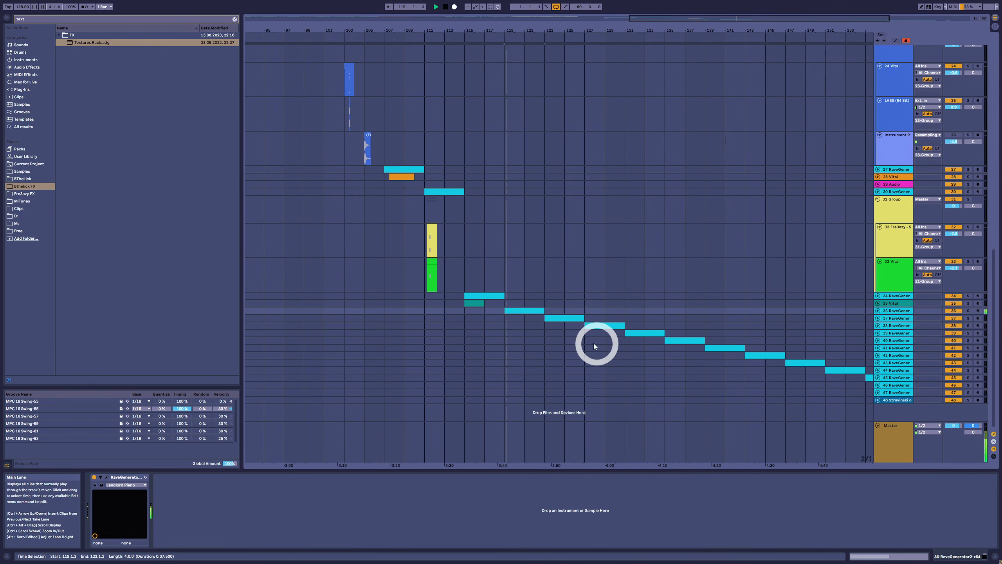
click(562, 318)
key(space)
click(608, 327)
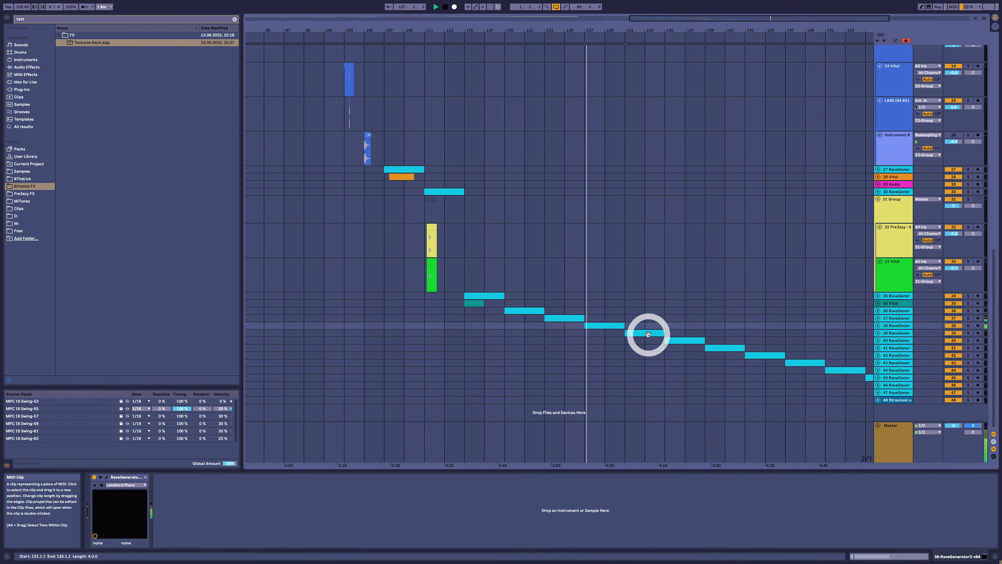
click(649, 334)
key(space)
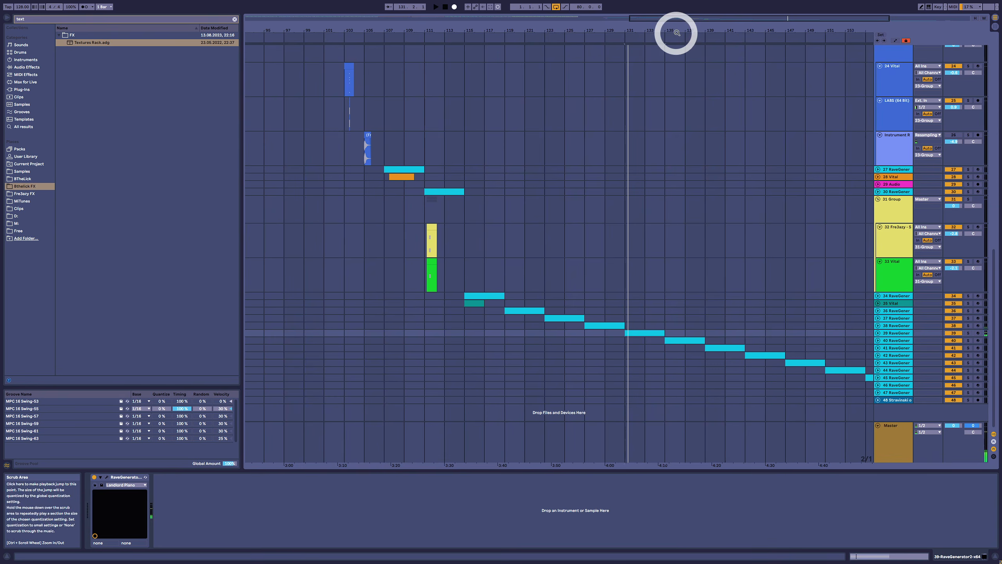
Step: Audition the RaveGenerator clips on tracks 40 to 42 between bars 135 and 143, and replay the track 40 clip
drag(678, 31, 678, 30)
click(592, 339)
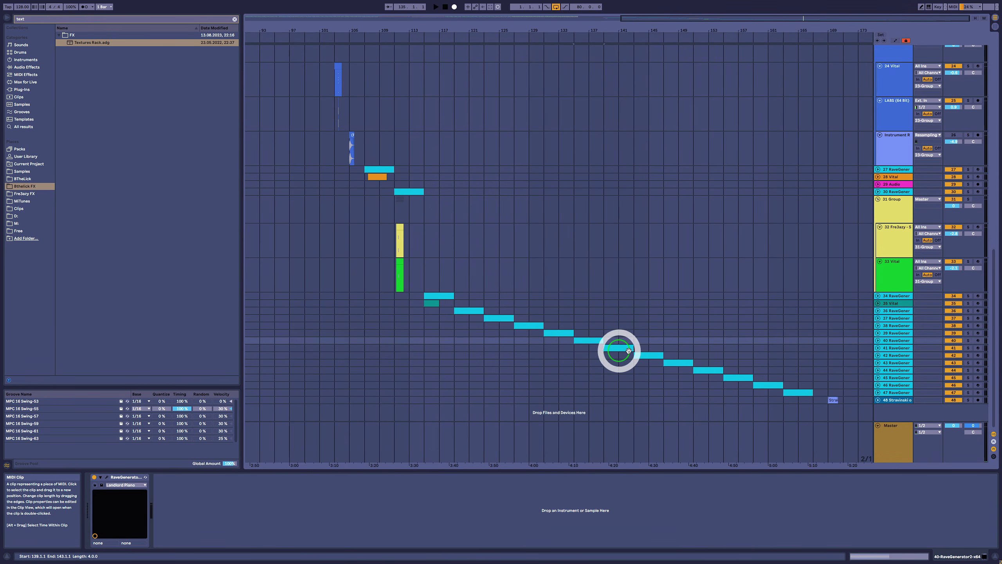
click(629, 349)
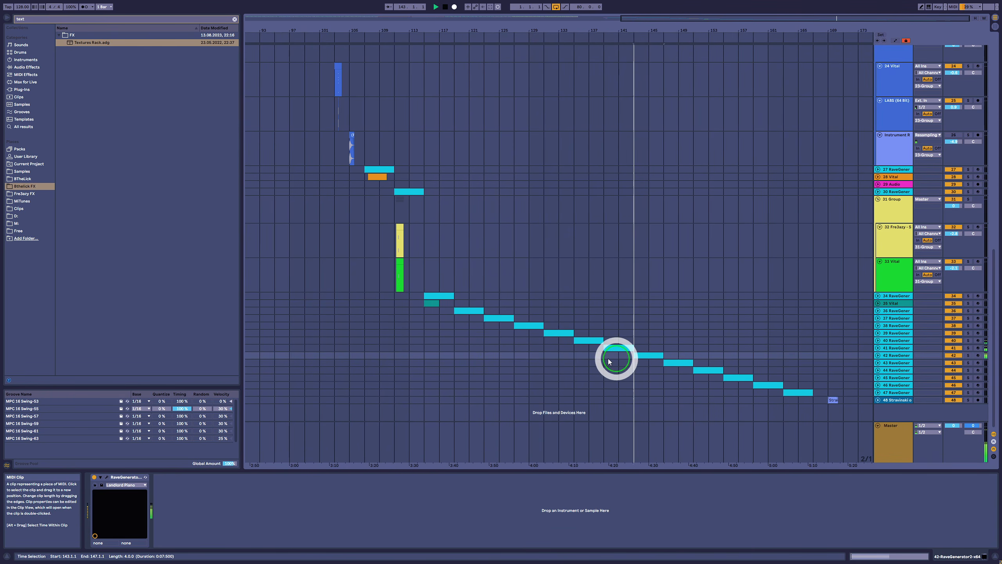
click(590, 342)
key(space)
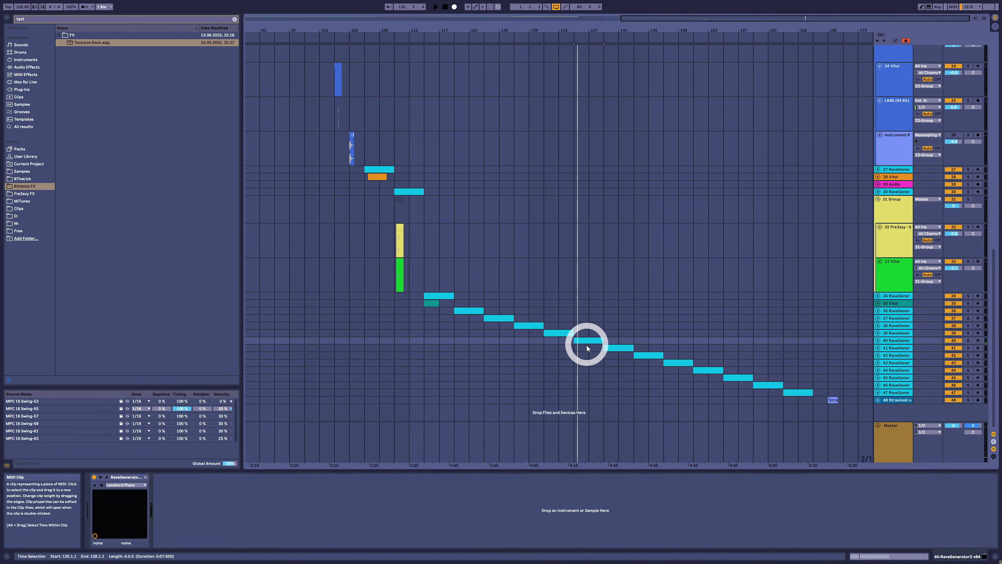
Step: Audition the RaveGenerator clips on tracks 42 and 43, starting at bars 143 and 147
click(644, 357)
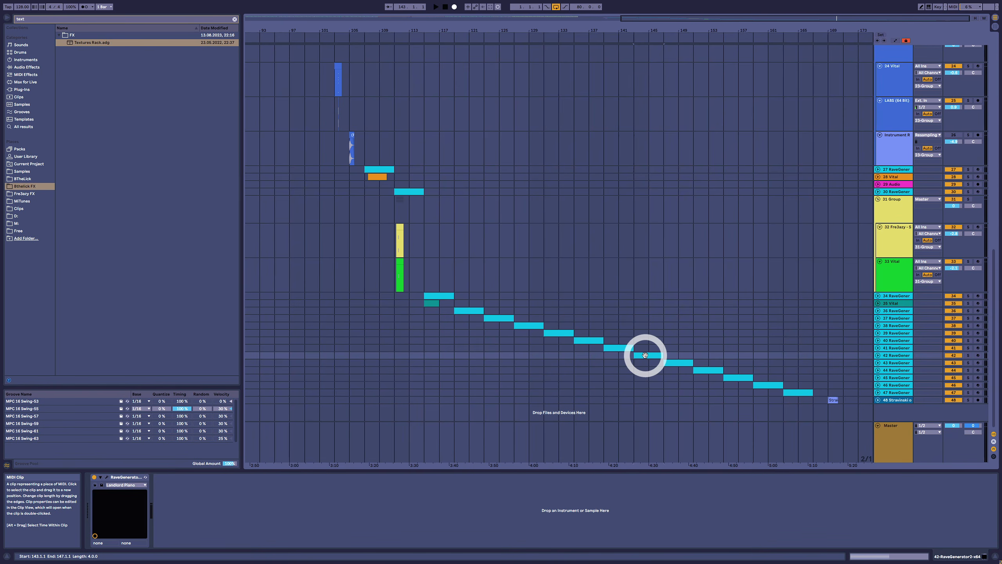
key(space)
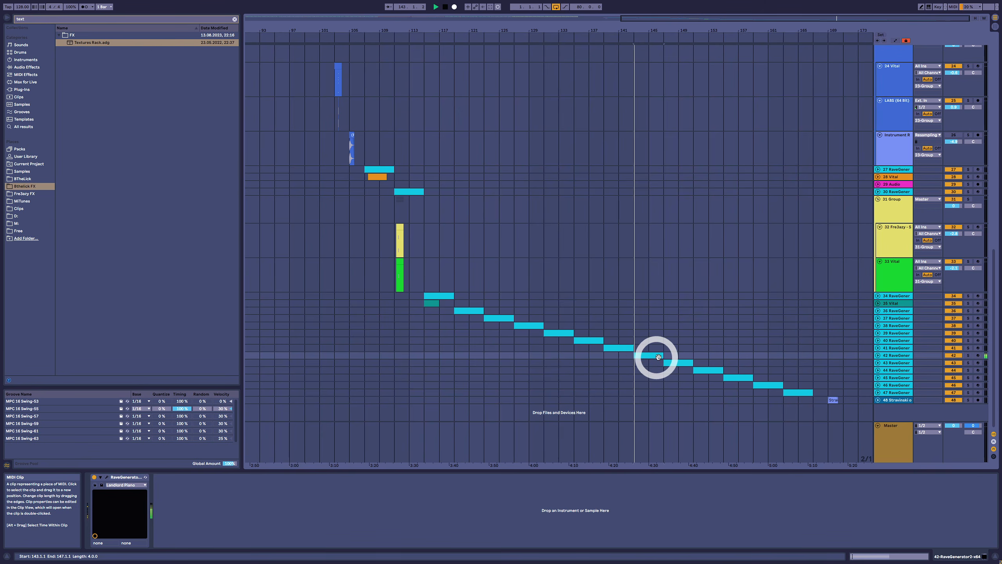
click(677, 362)
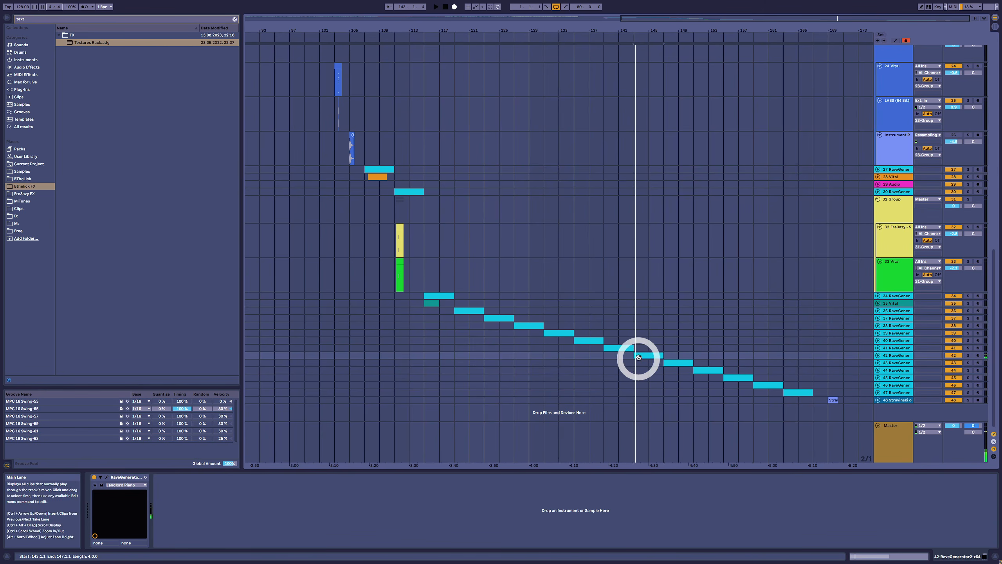
click(667, 362)
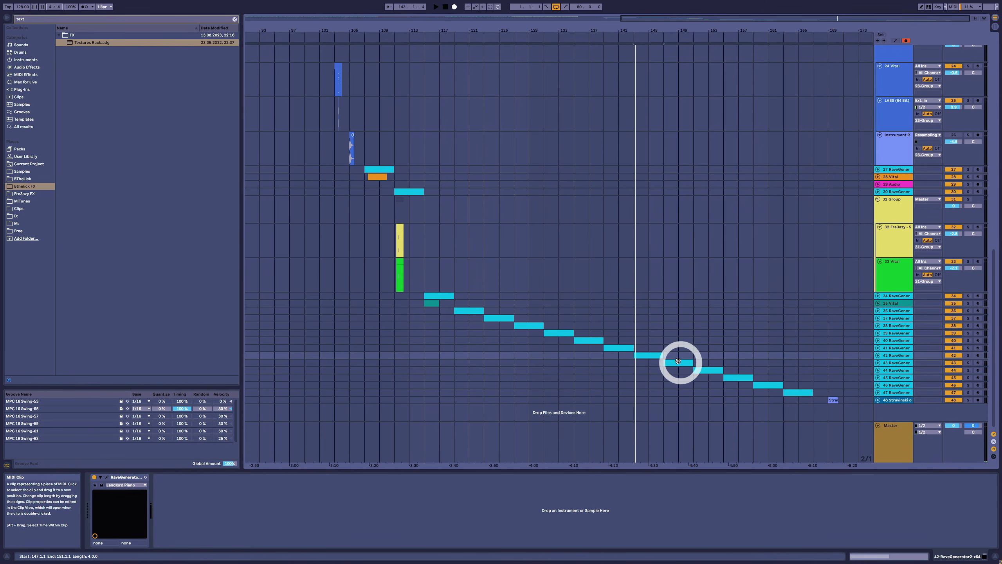
click(682, 363)
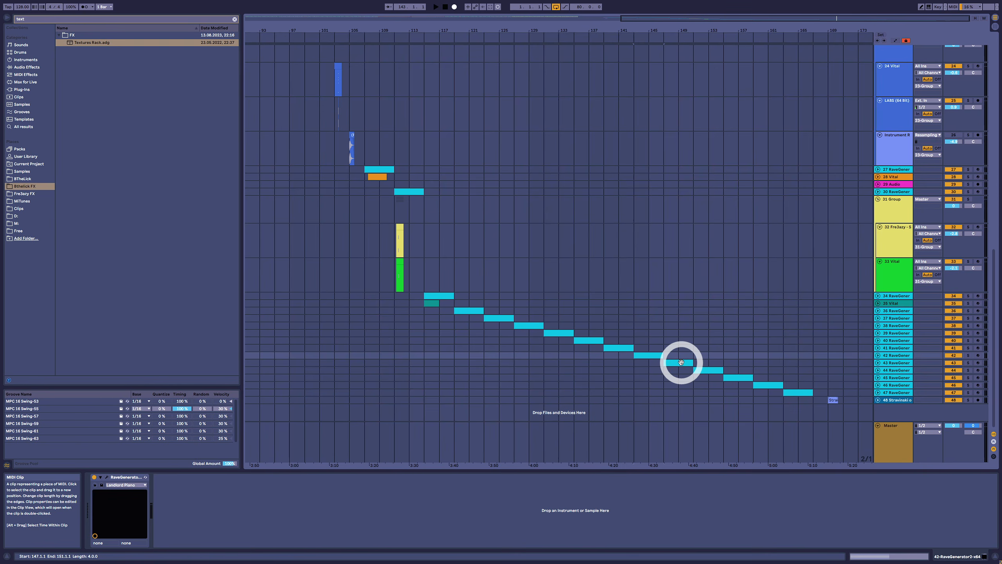
click(681, 363)
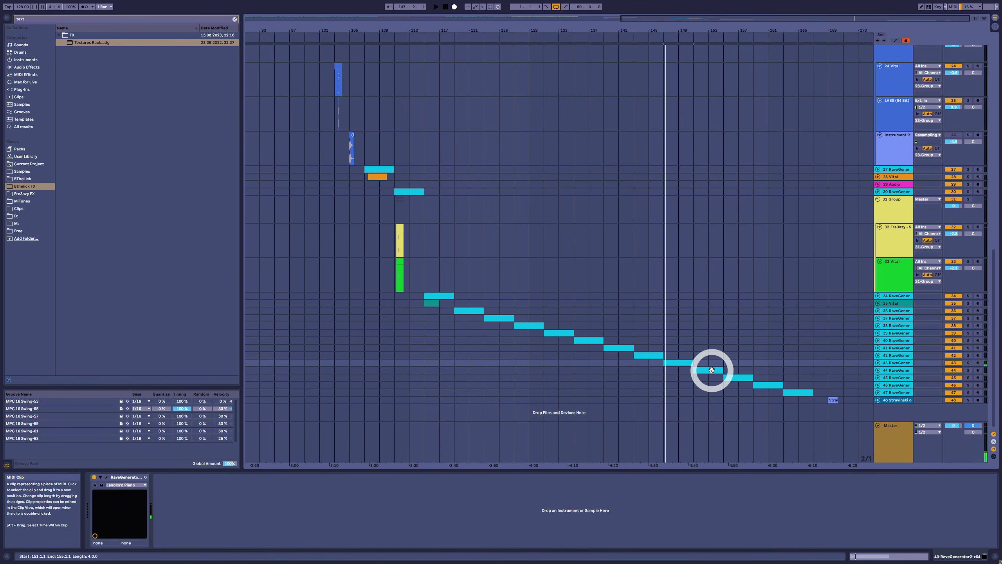
Step: Replay the track 43 RaveGenerator clip from bar 147 and move on to the track 44 clip at bar 151
click(712, 370)
click(674, 362)
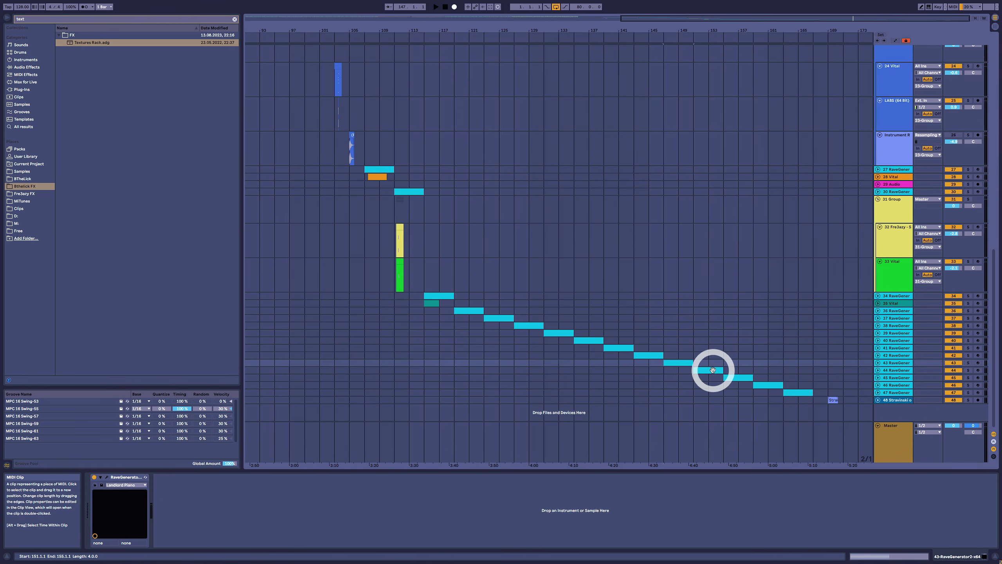
click(679, 362)
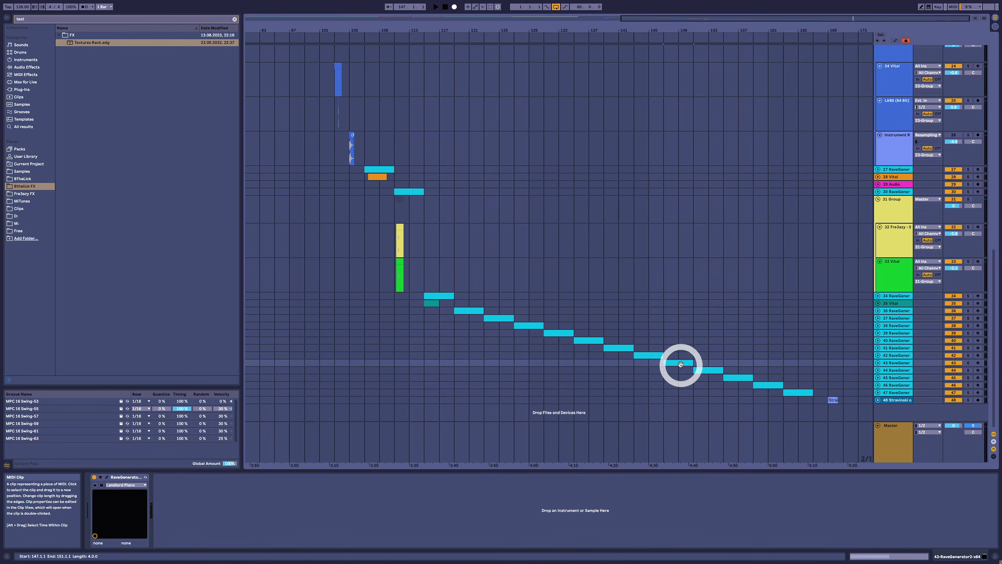
click(679, 362)
click(705, 369)
click(705, 370)
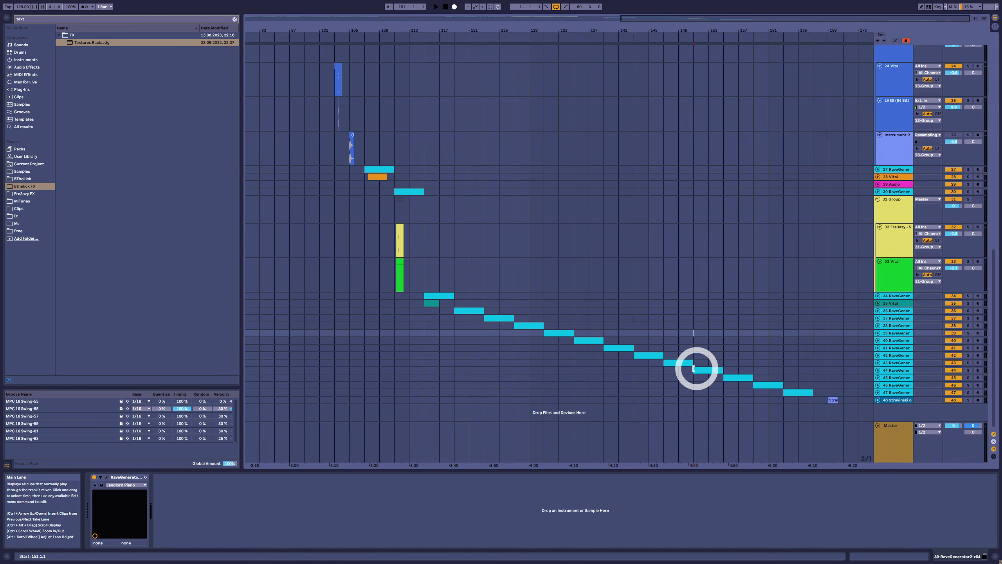
Step: Play the track 43 clip from bar 147 with its RaveGenerator plugin window open, and close the window
click(681, 363)
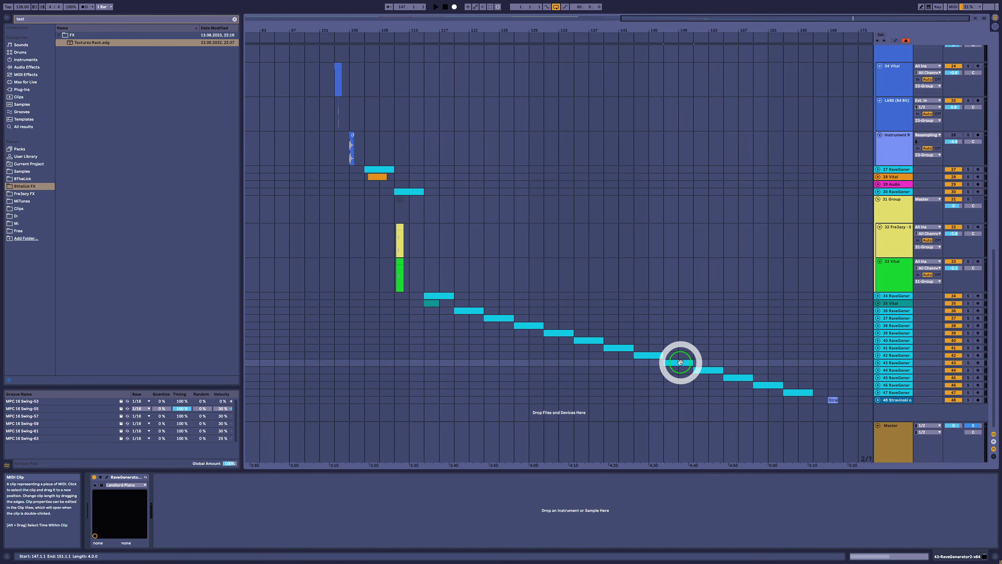
click(108, 476)
key(space)
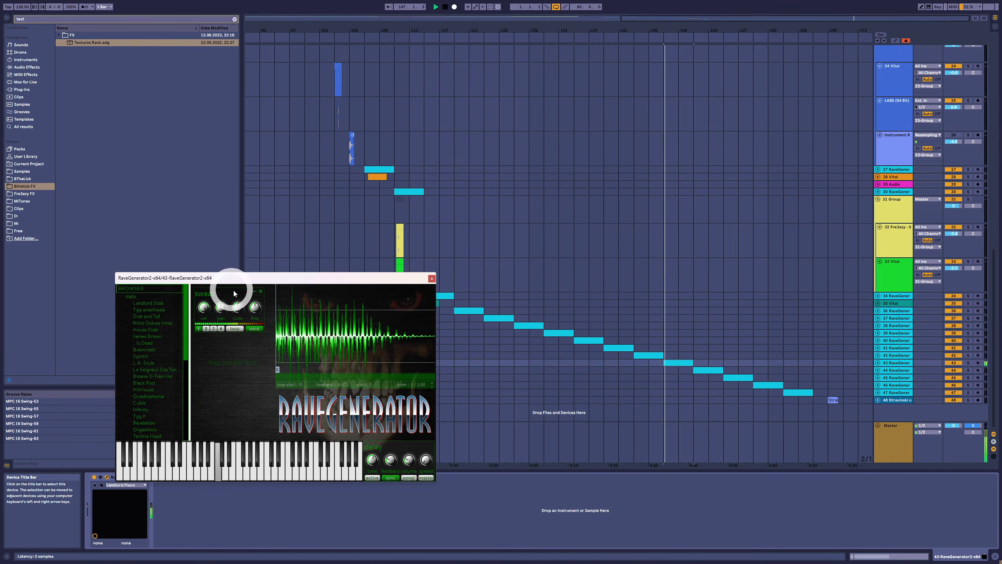
click(431, 278)
Step: Audition the RaveGenerator clips on tracks 44 to 46, starting at bars 151, 155 and 159, and replay the track 45 clip
click(708, 370)
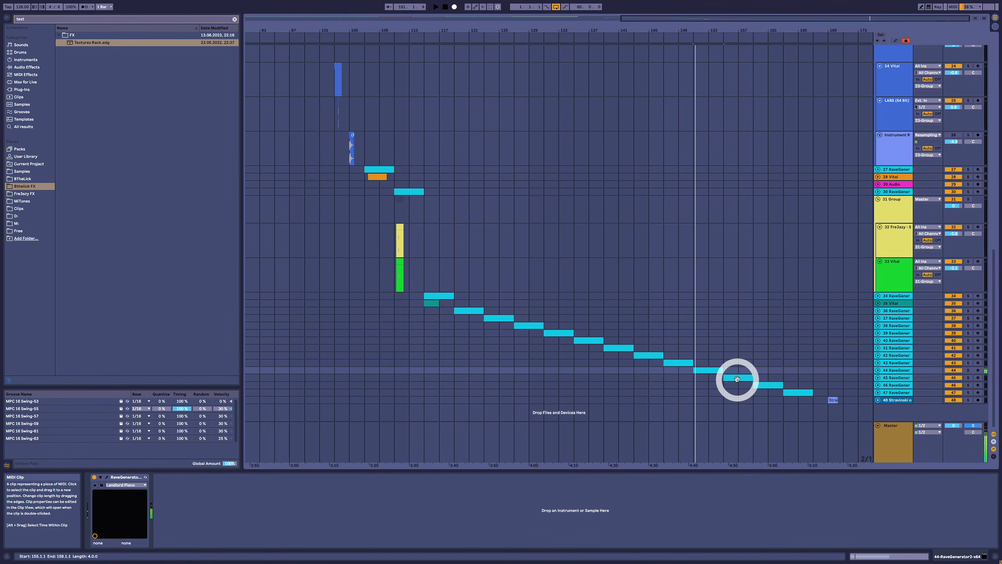
click(737, 378)
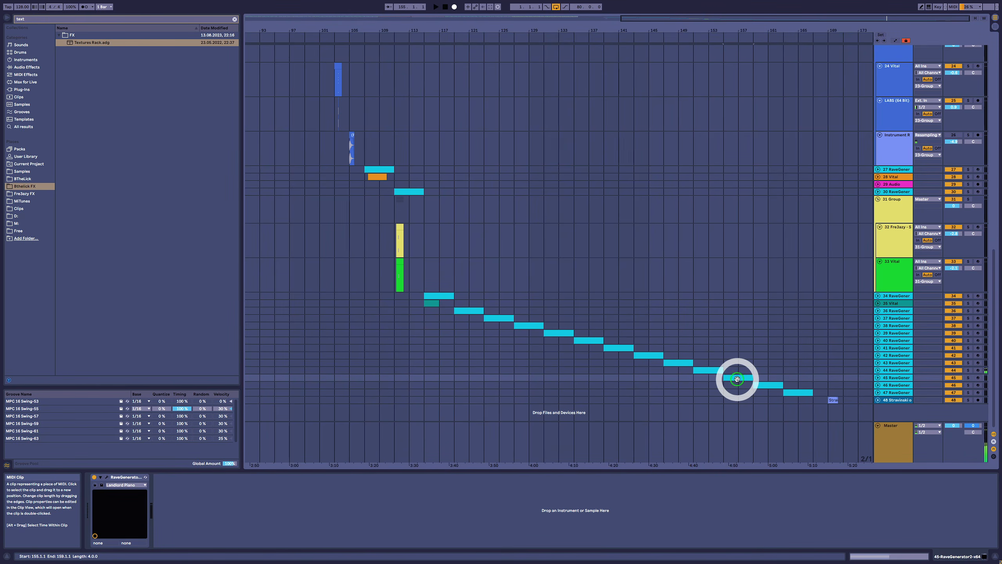
click(768, 385)
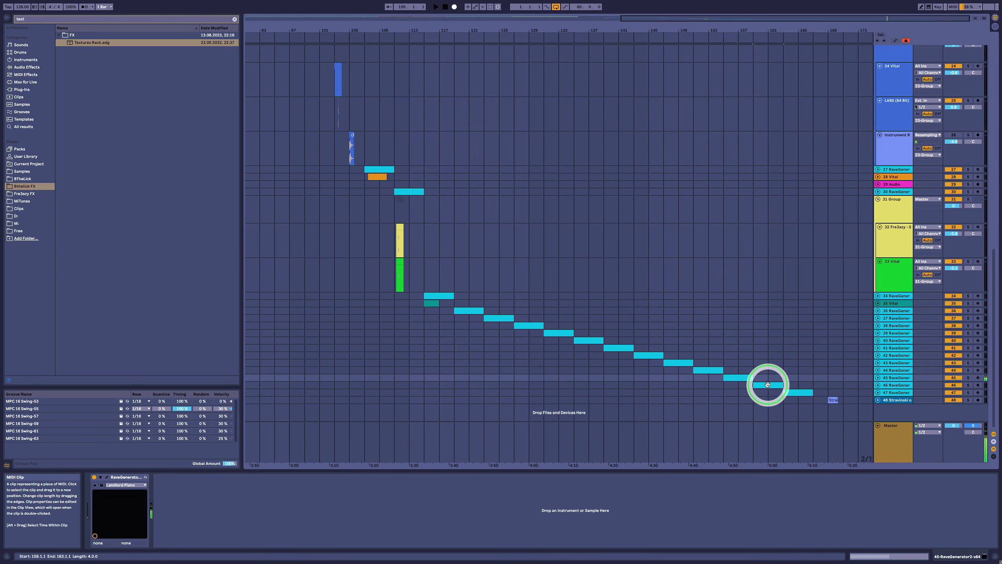
click(730, 379)
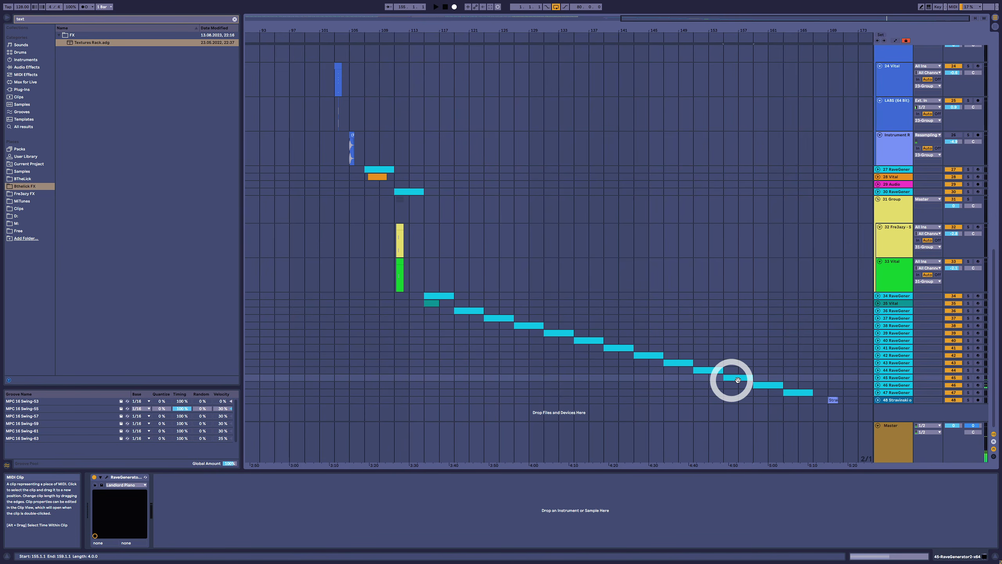
click(772, 385)
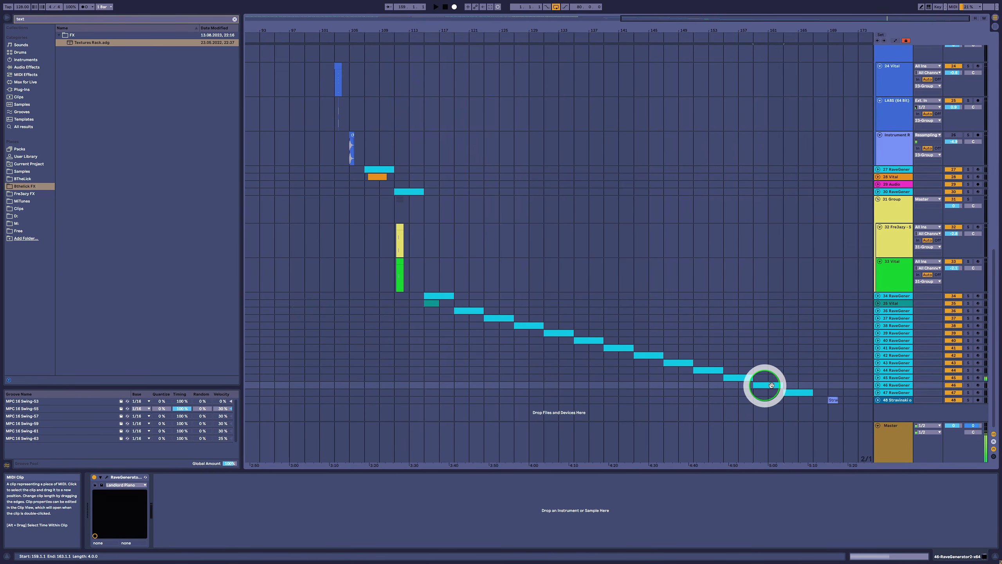
key(space)
Step: Audition the RaveGenerator clip on track 47 from bar 163 several times
click(813, 391)
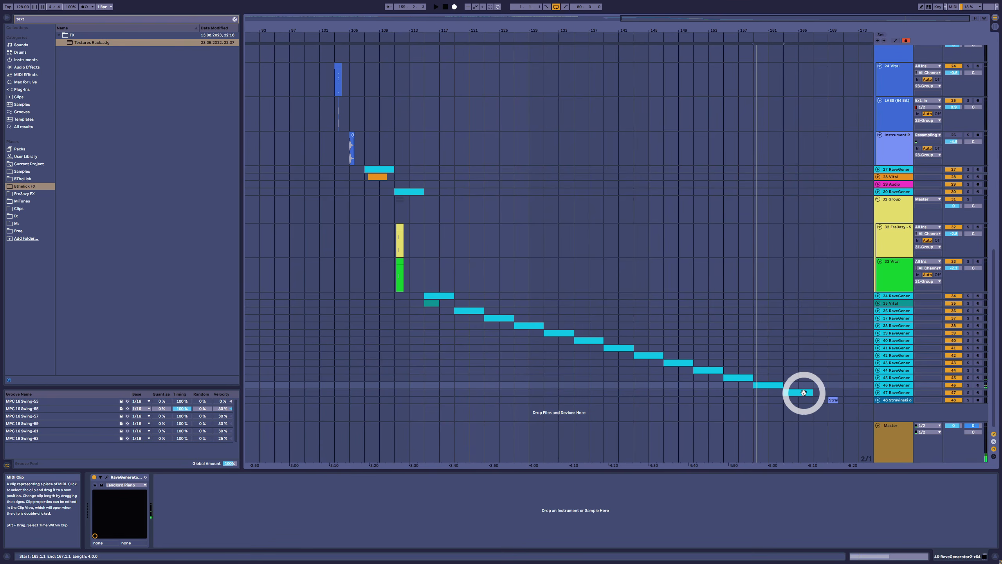
click(801, 391)
key(space)
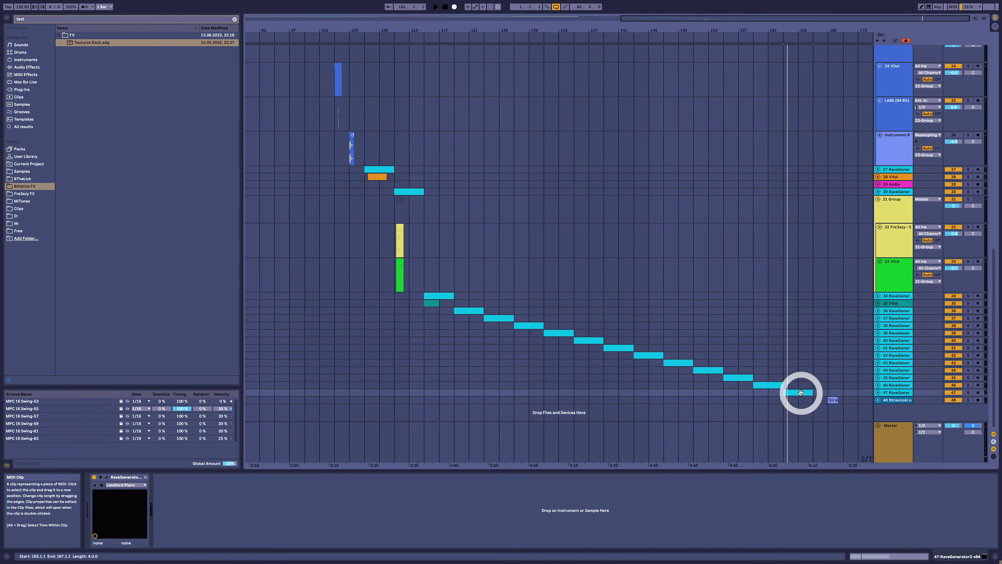
key(space)
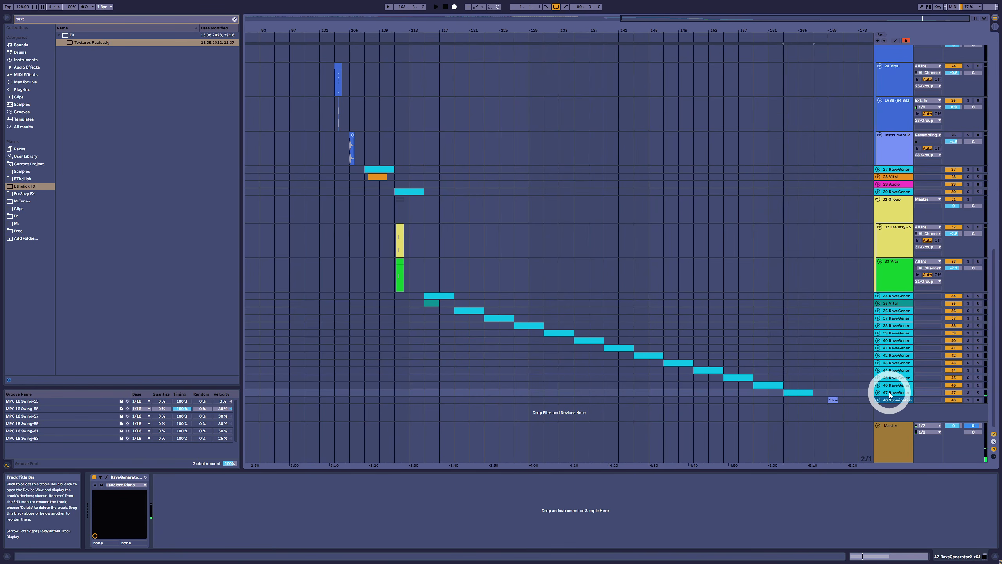
drag(622, 30, 622, 30)
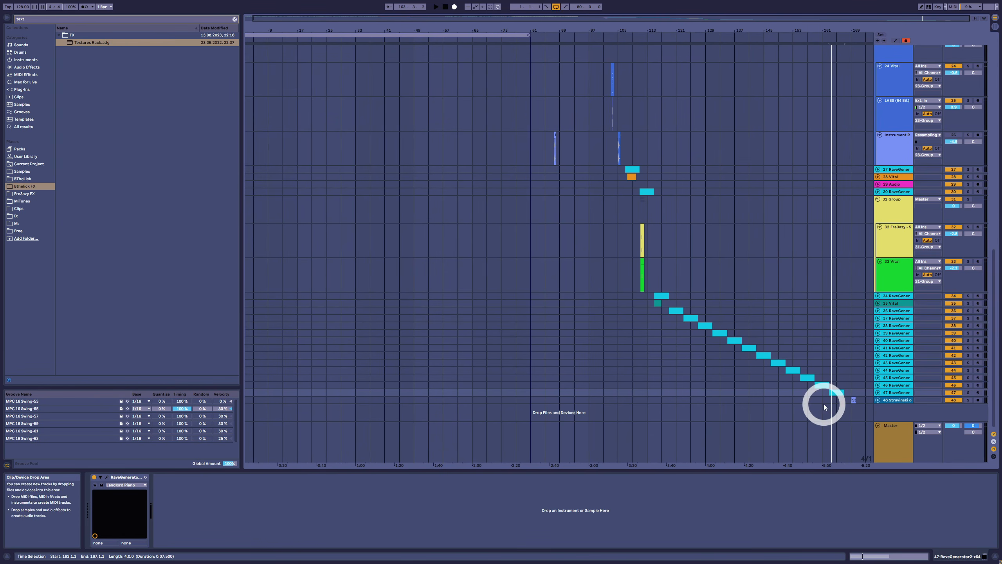
click(834, 394)
key(space)
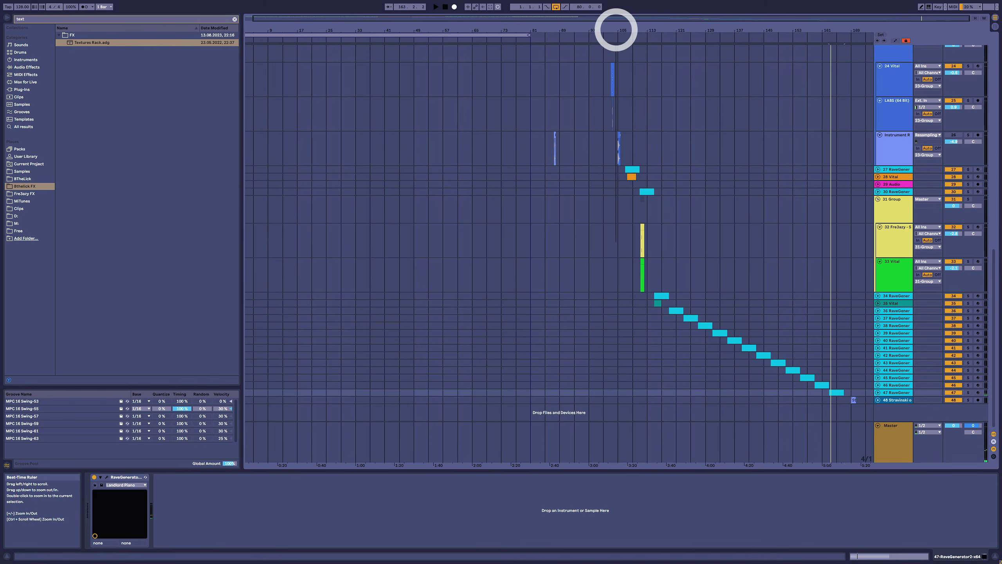
Step: Return to the main arrangement, select the Test Landlord clip at bar 65 and start playback
drag(615, 29, 594, 30)
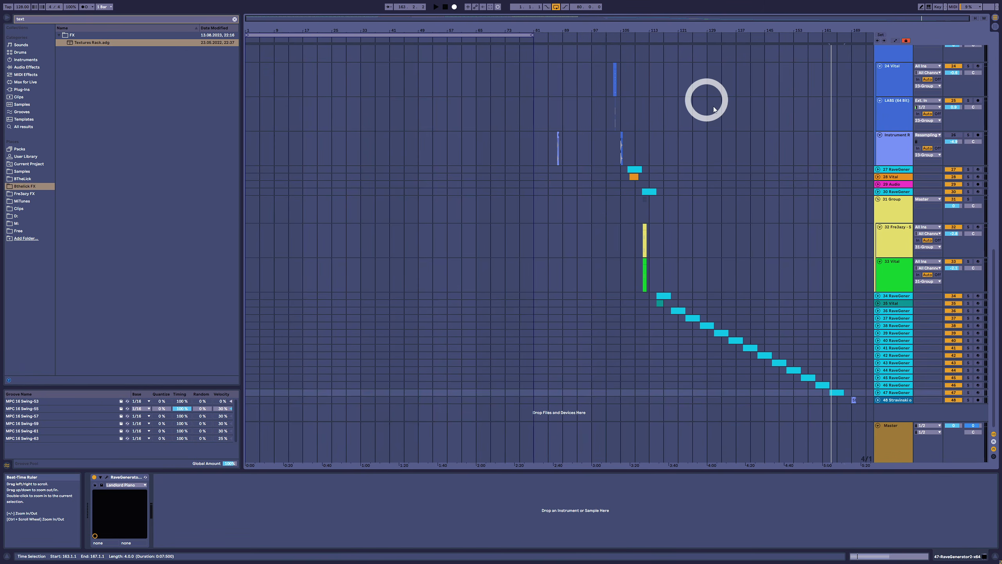
scroll(714, 181, up, 10)
scroll(733, 189, up, 5)
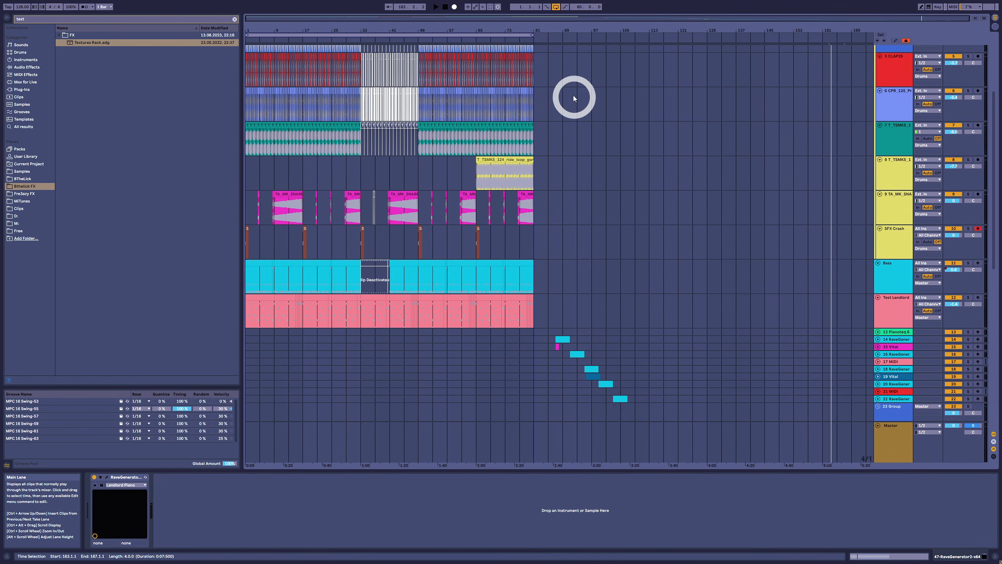
drag(568, 27, 567, 30)
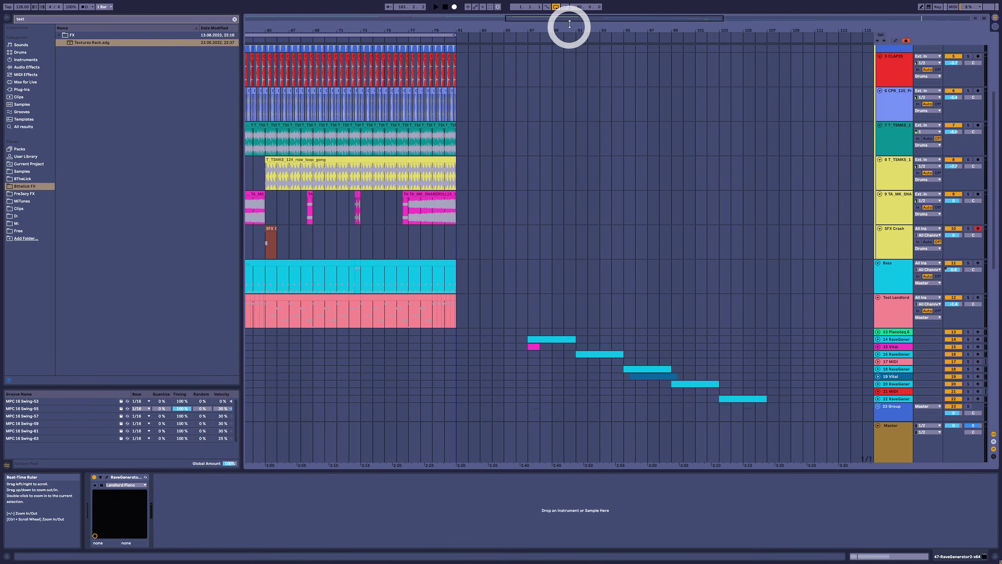
drag(570, 25, 569, 16)
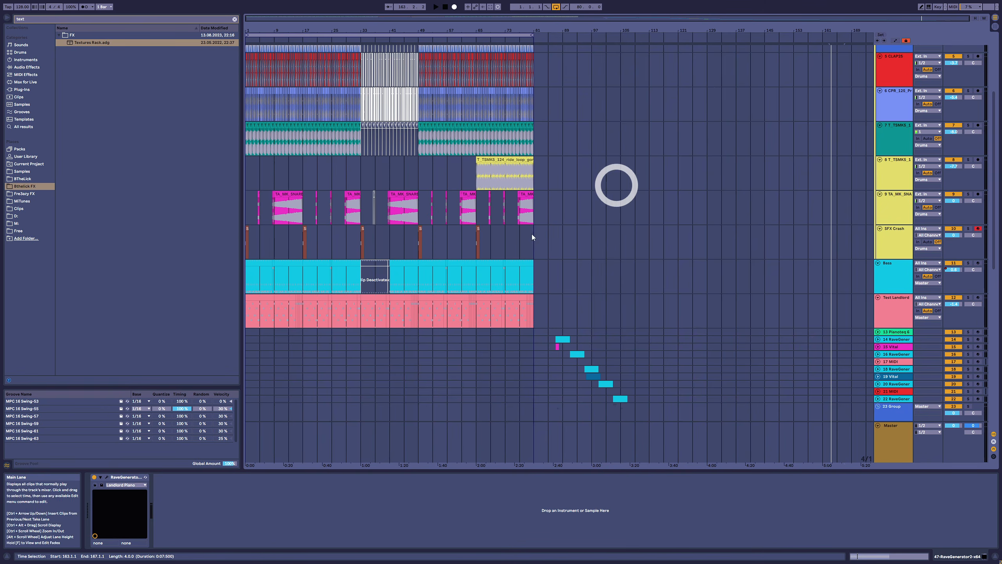
click(489, 312)
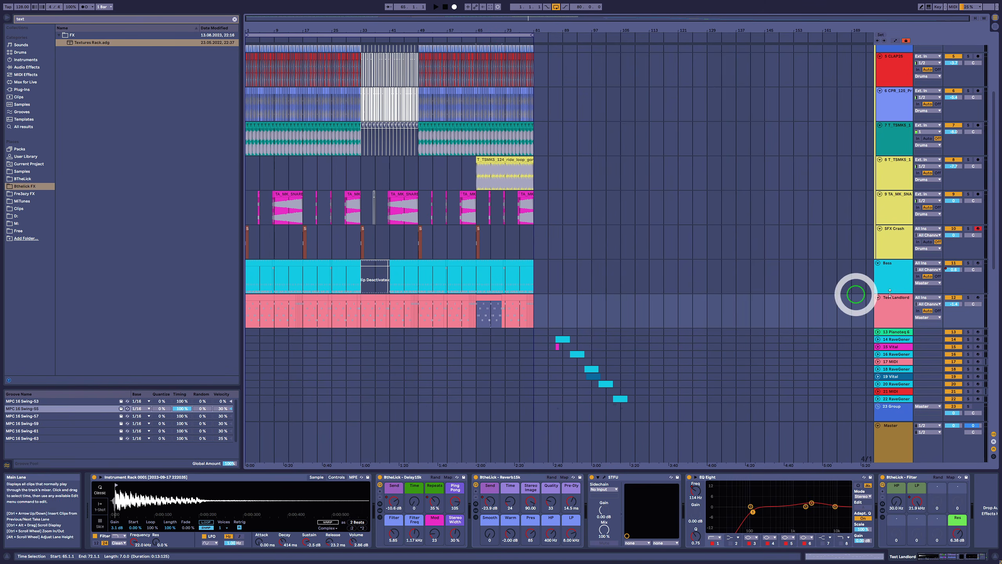
key(space)
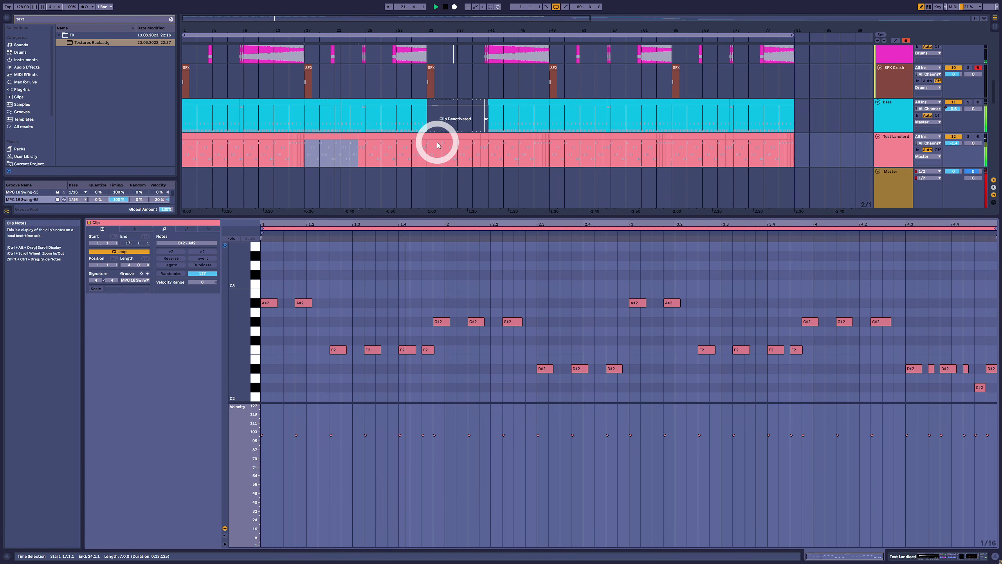
Step: Extend the Test Landlord selection from bar 17 to bar 49 and consolidate it into a single MIDI clip
shift+click(547, 136)
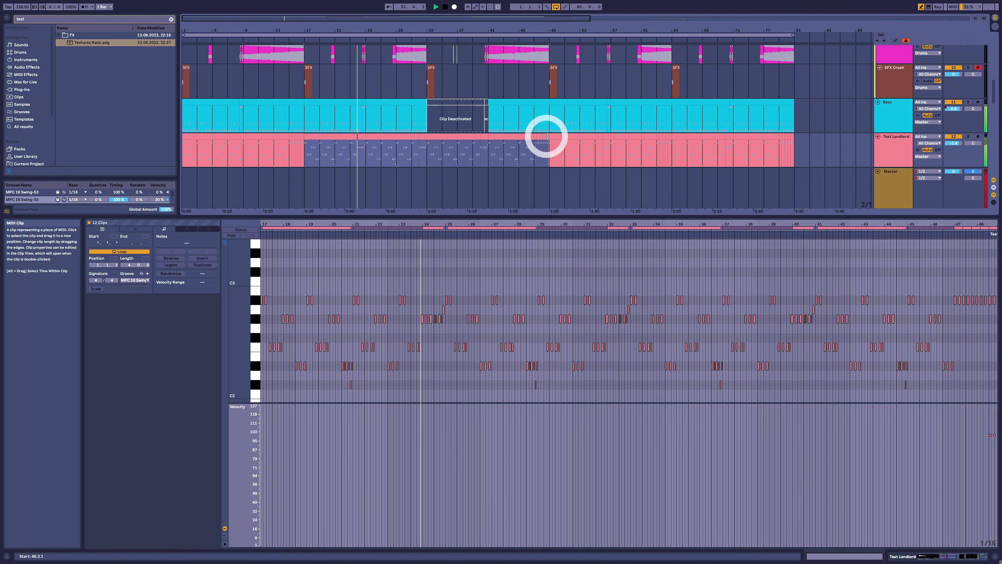
shift+click(548, 137)
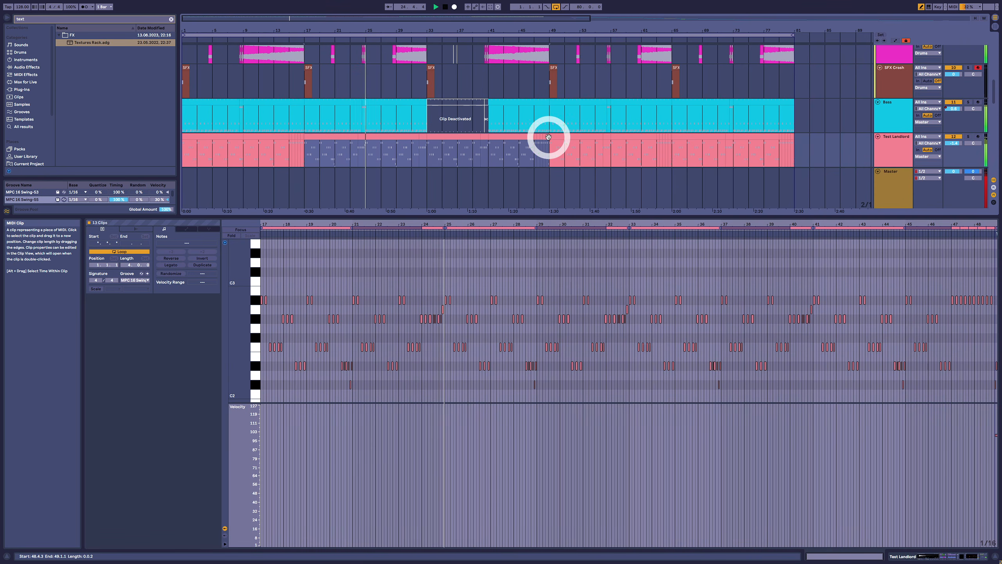
key(ctrl+j)
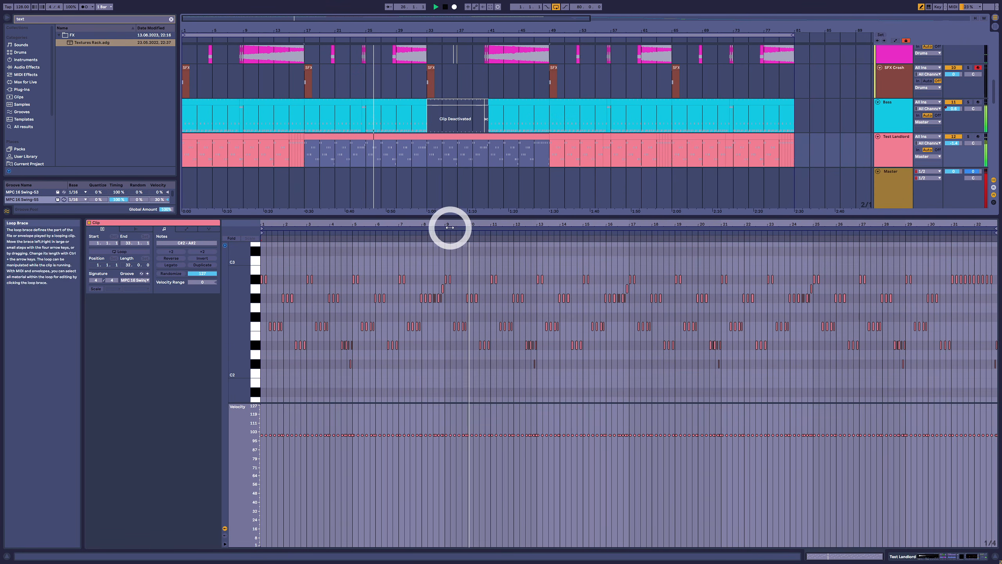
Step: Examine the consolidated Test Landlord clip's notes up close during playback and reselect the clip in the arrangement
drag(453, 225, 380, 21)
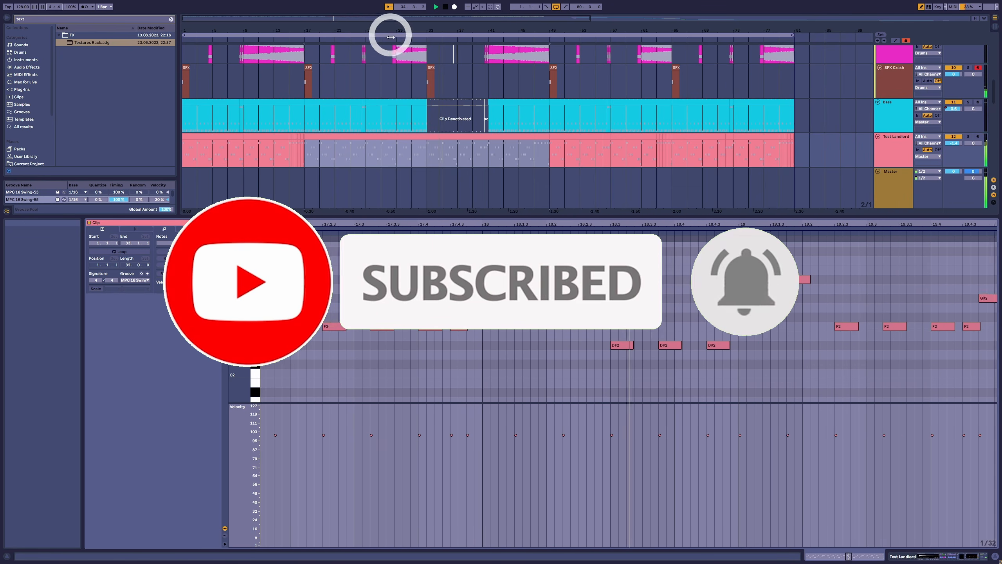
click(426, 154)
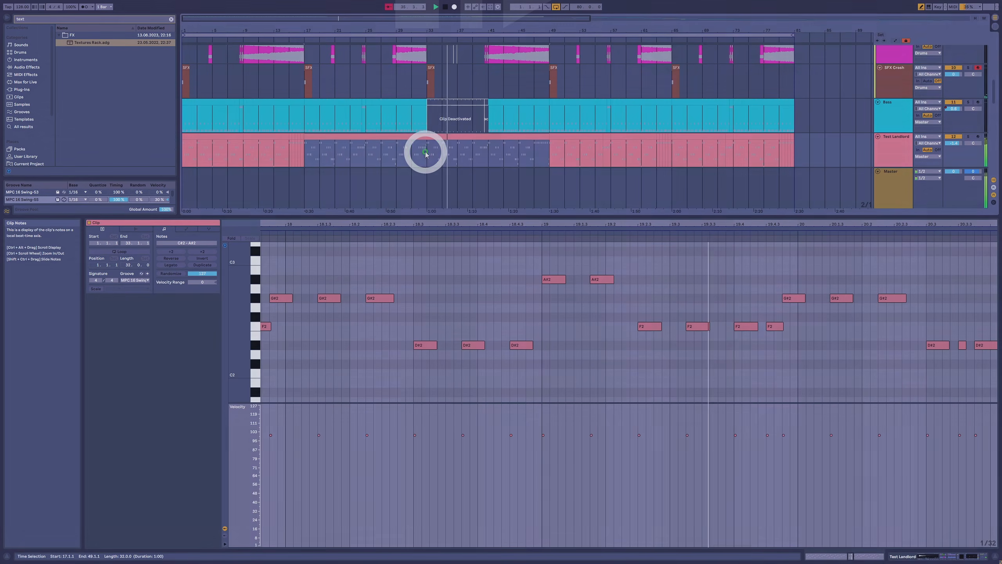